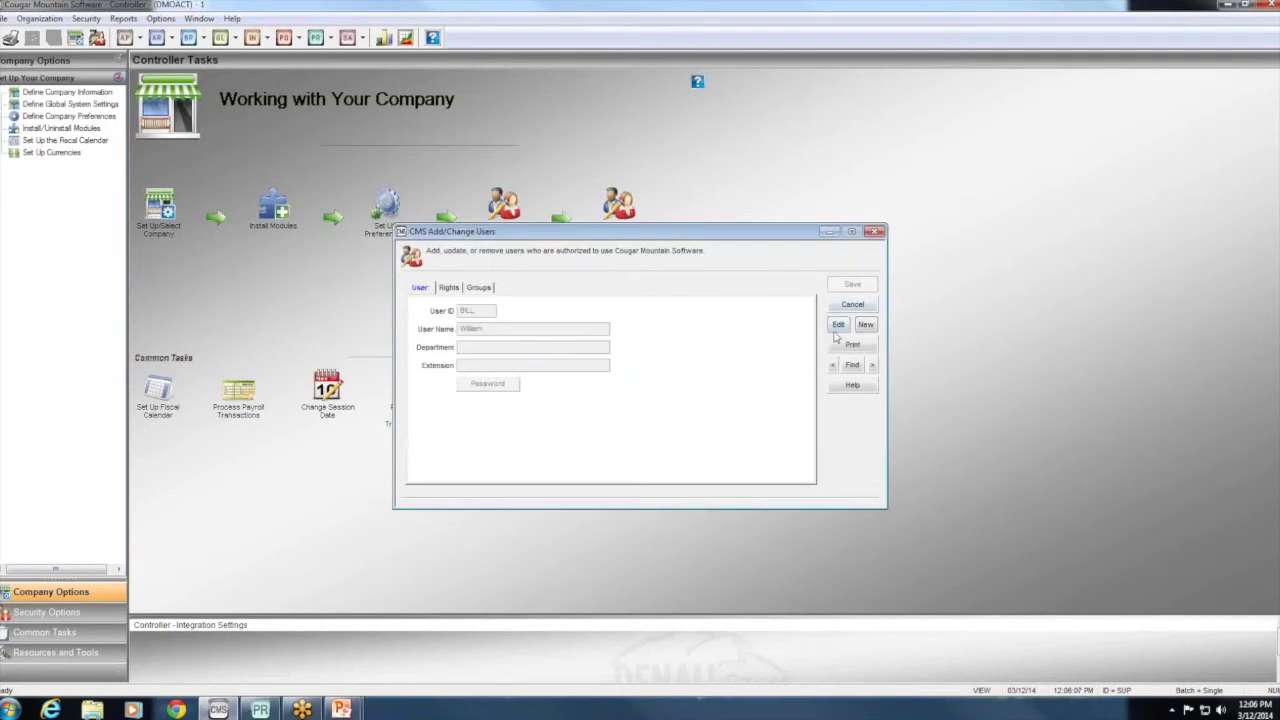
Edit the selected user's rights, try clearing Payroll access, and expand the Payroll rights.
{"action": "left_click", "coordinate": [838, 324]}
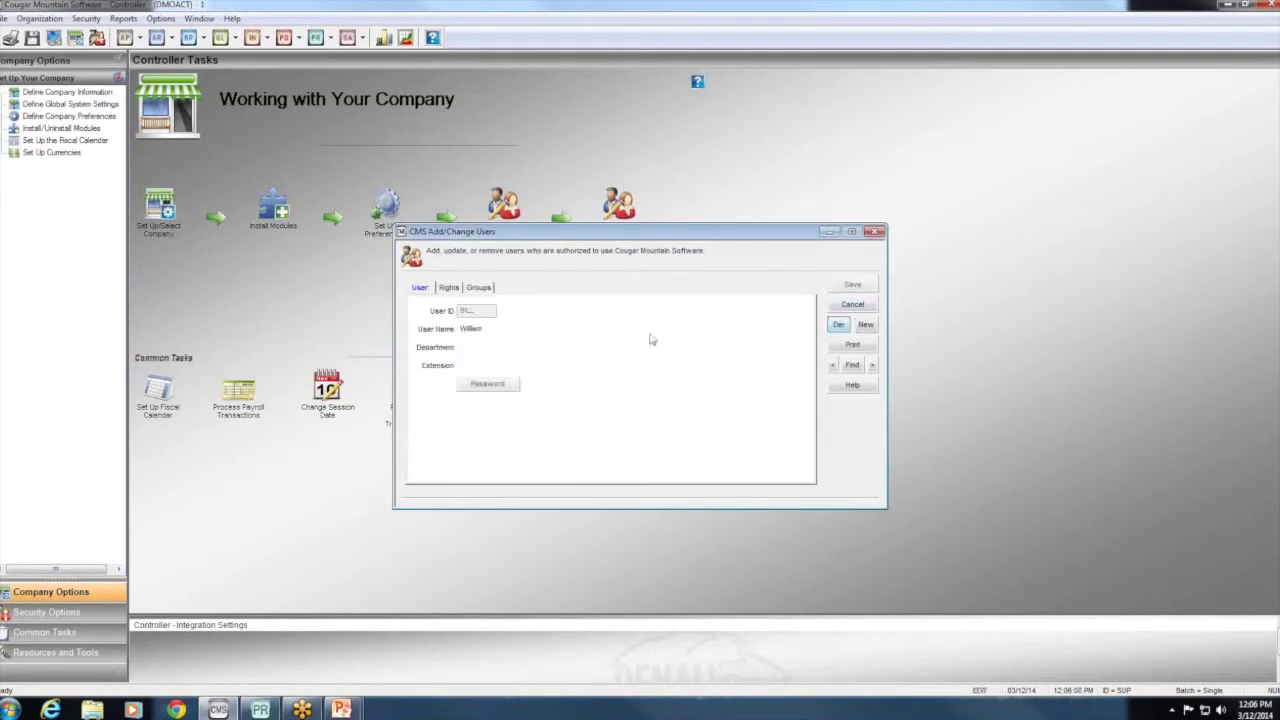
{"action": "left_click", "coordinate": [447, 289]}
{"action": "left_click", "coordinate": [449, 421]}
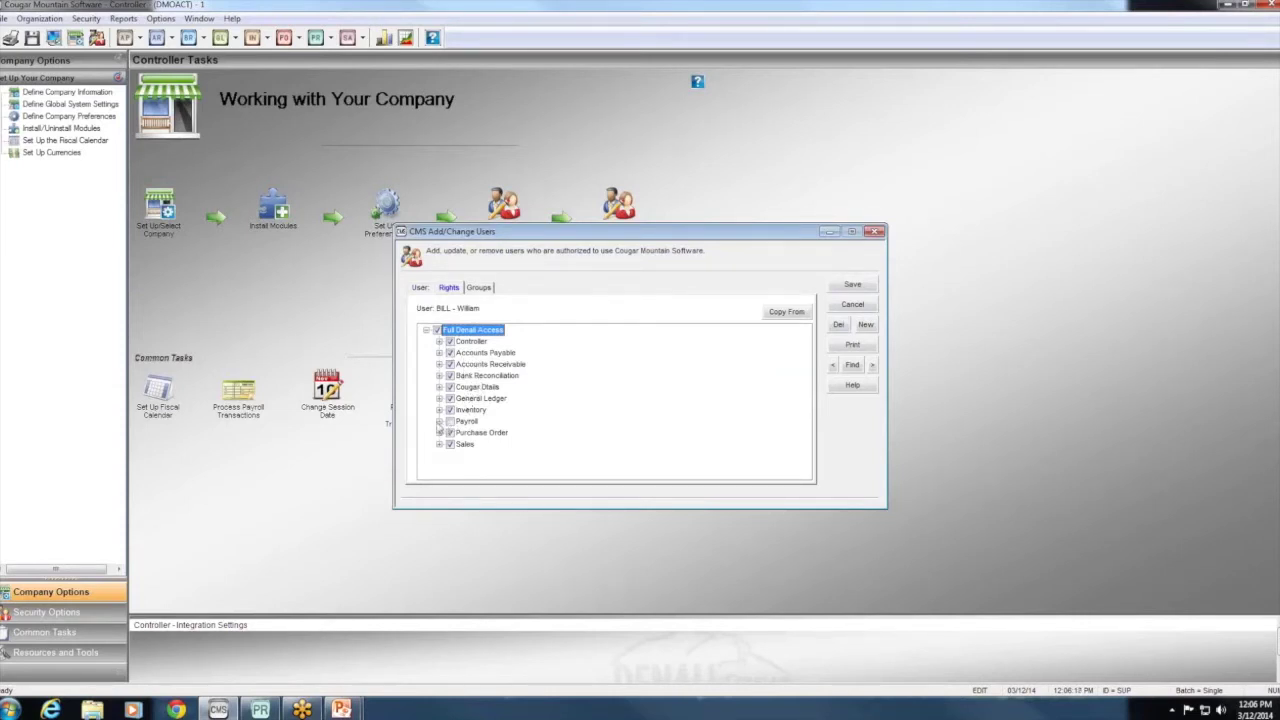
{"action": "left_click", "coordinate": [439, 421]}
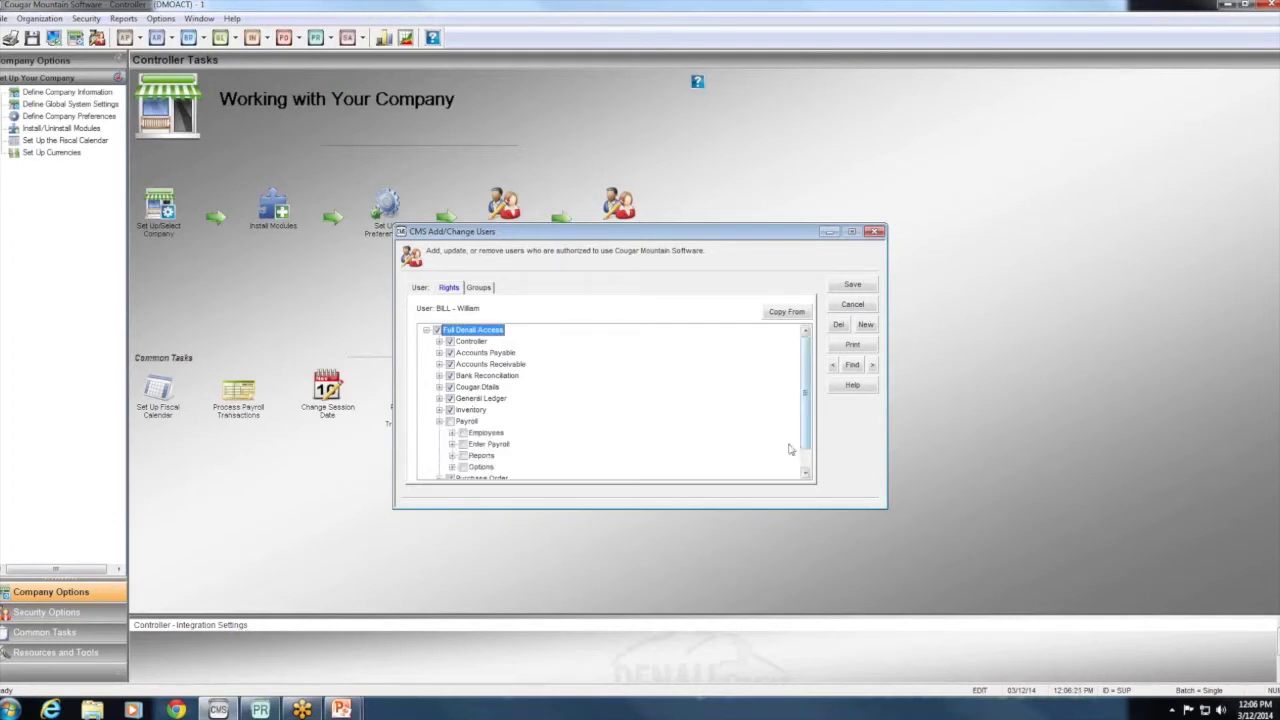
{"action": "left_click_drag", "start_coordinate": [800, 448], "coordinate": [802, 466]}
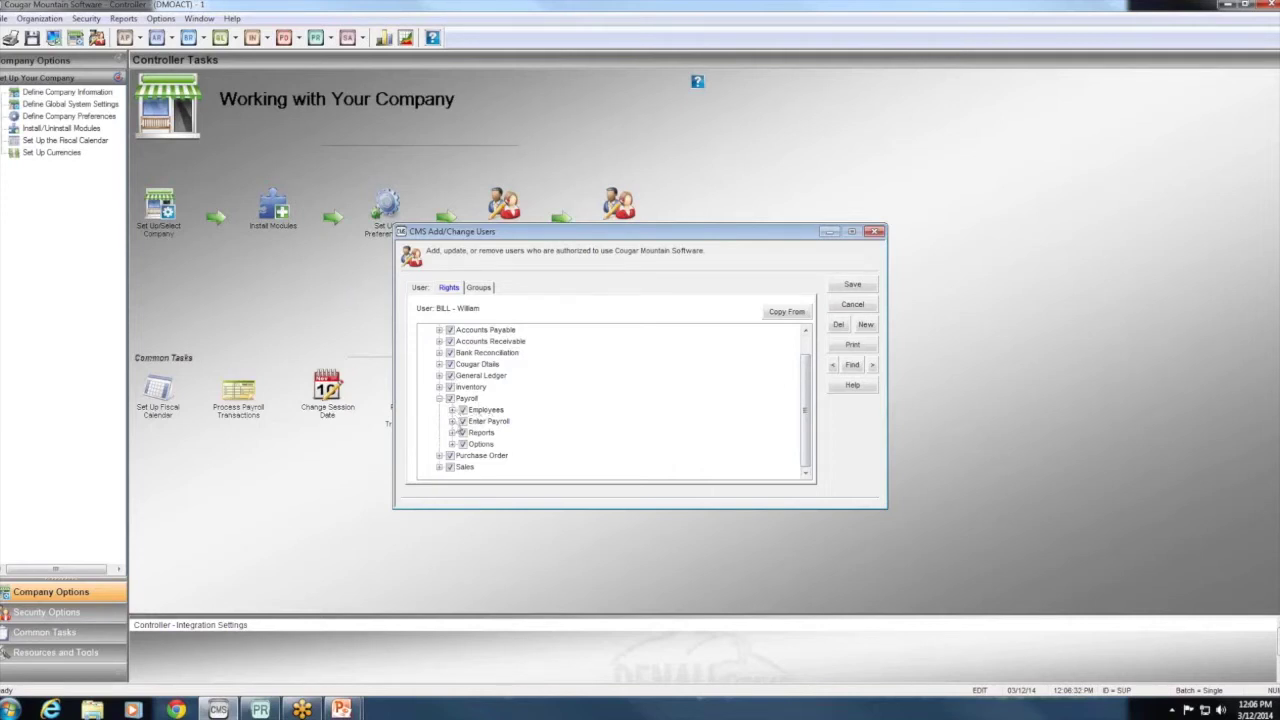
Examine the individual Enter Payroll rights and close the user record without saving.
{"action": "left_click", "coordinate": [452, 421]}
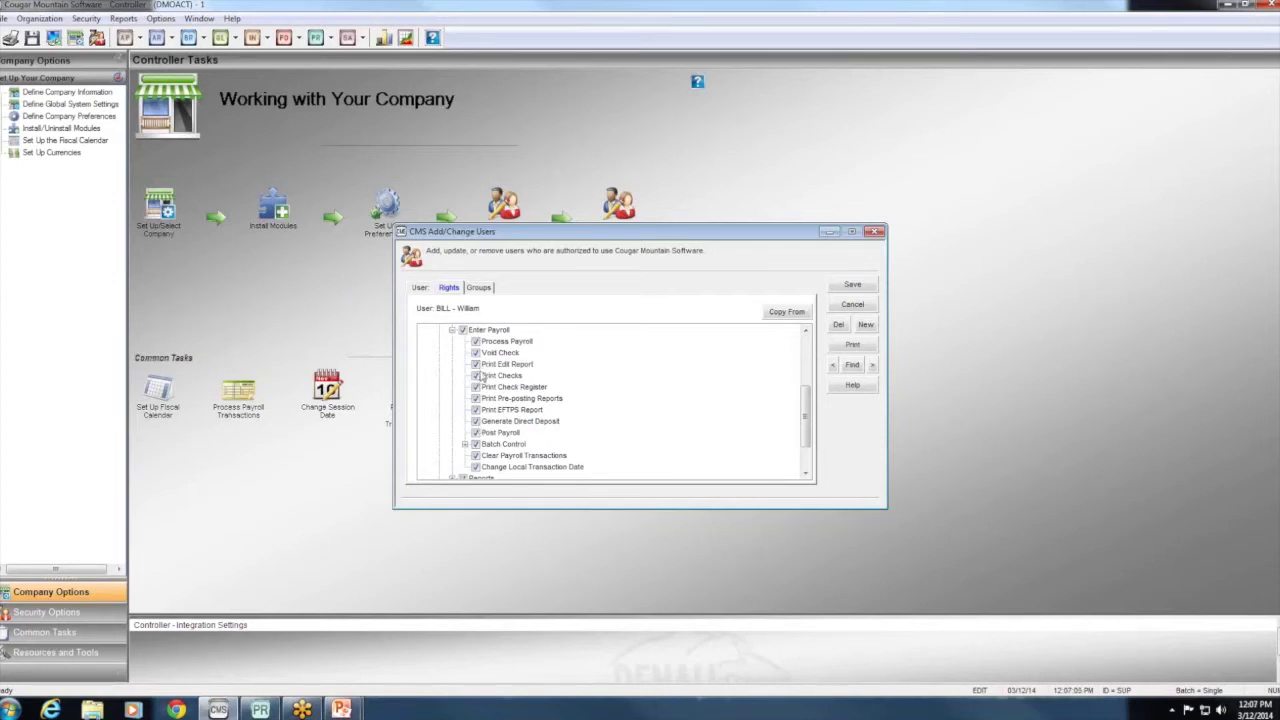
{"action": "left_click", "coordinate": [451, 329]}
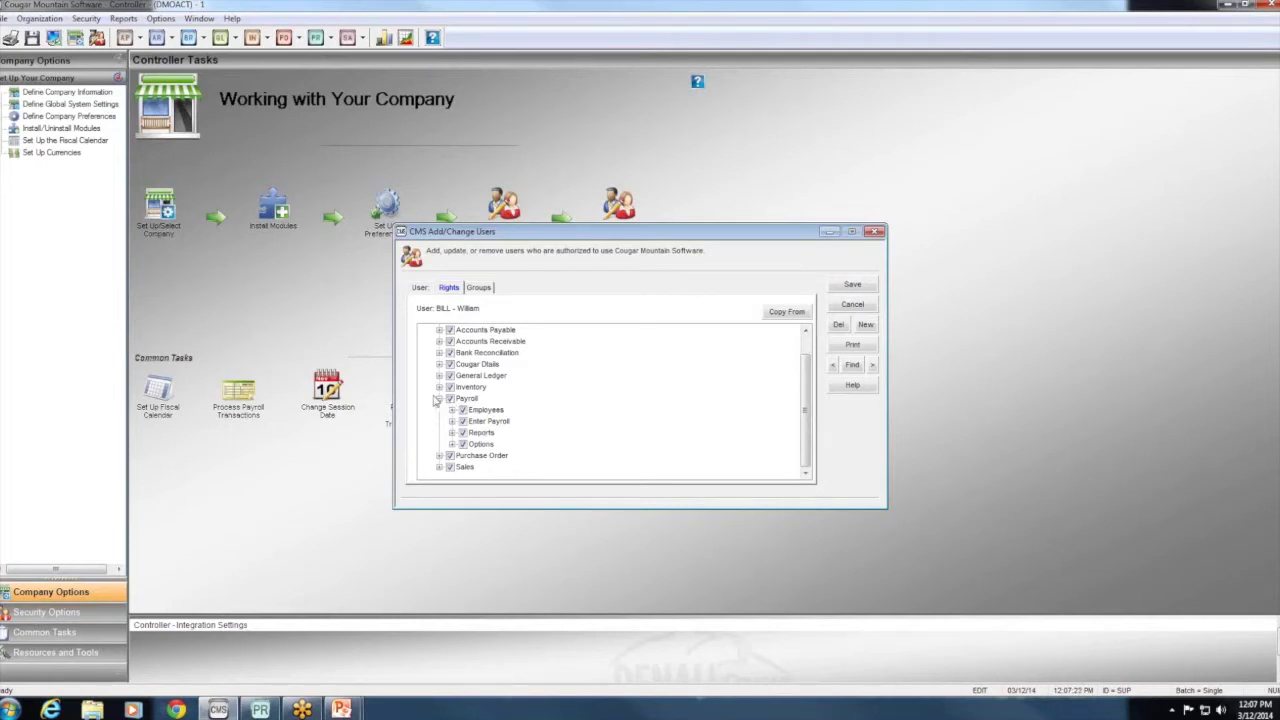
{"action": "left_click", "coordinate": [439, 398]}
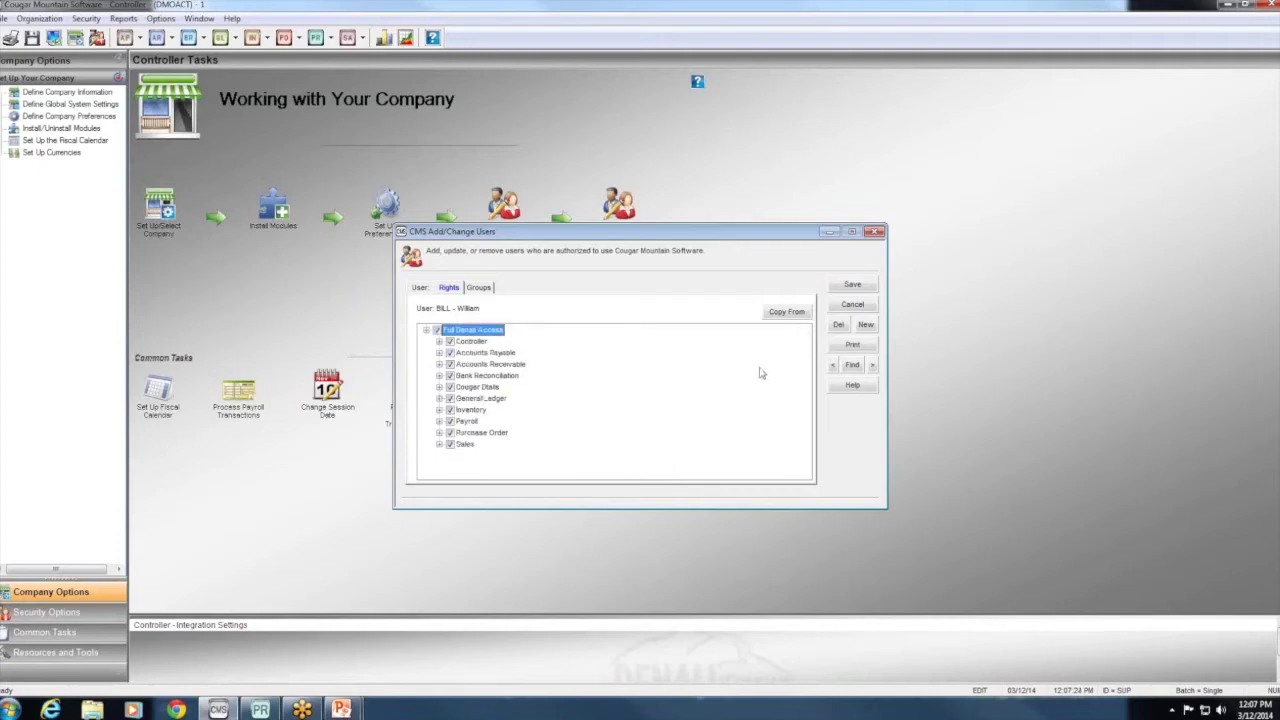
{"action": "left_click", "coordinate": [846, 308]}
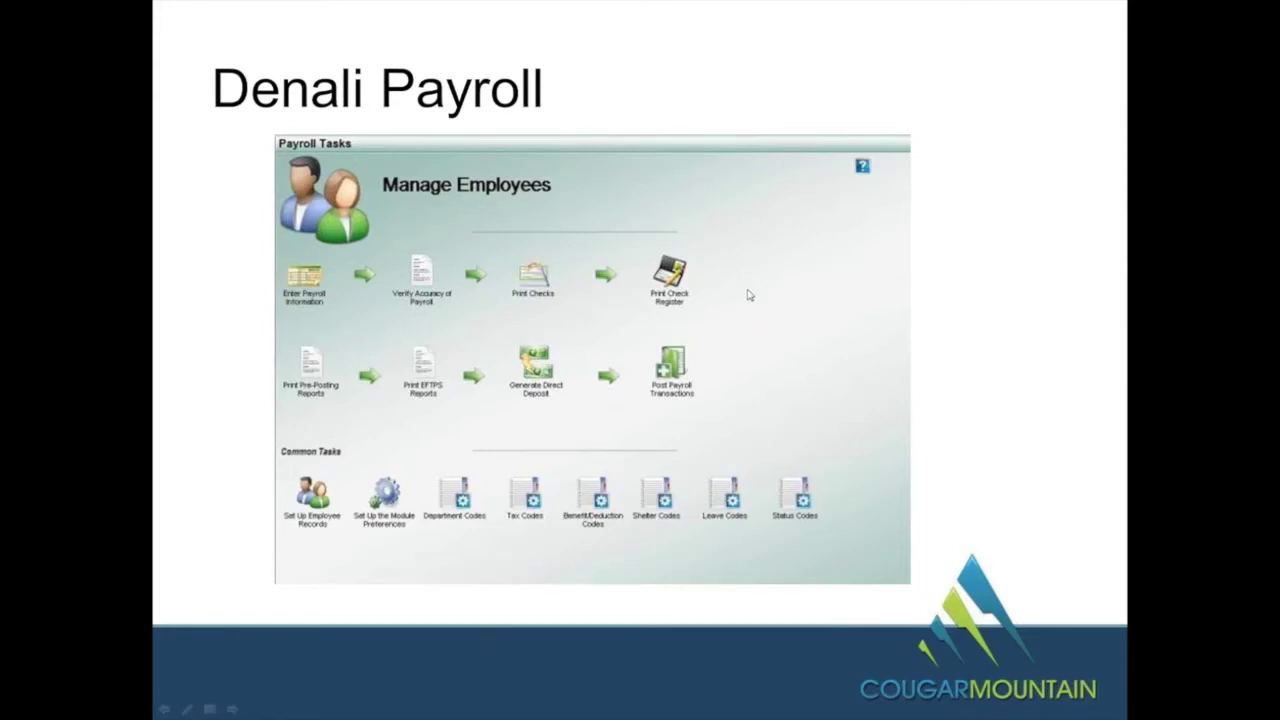
Switch to the Payroll module and open its module preferences.
{"action": "key", "text": "alt+Tab"}
{"action": "key", "text": "alt+Tab"}
{"action": "key", "text": "alt+Tab"}
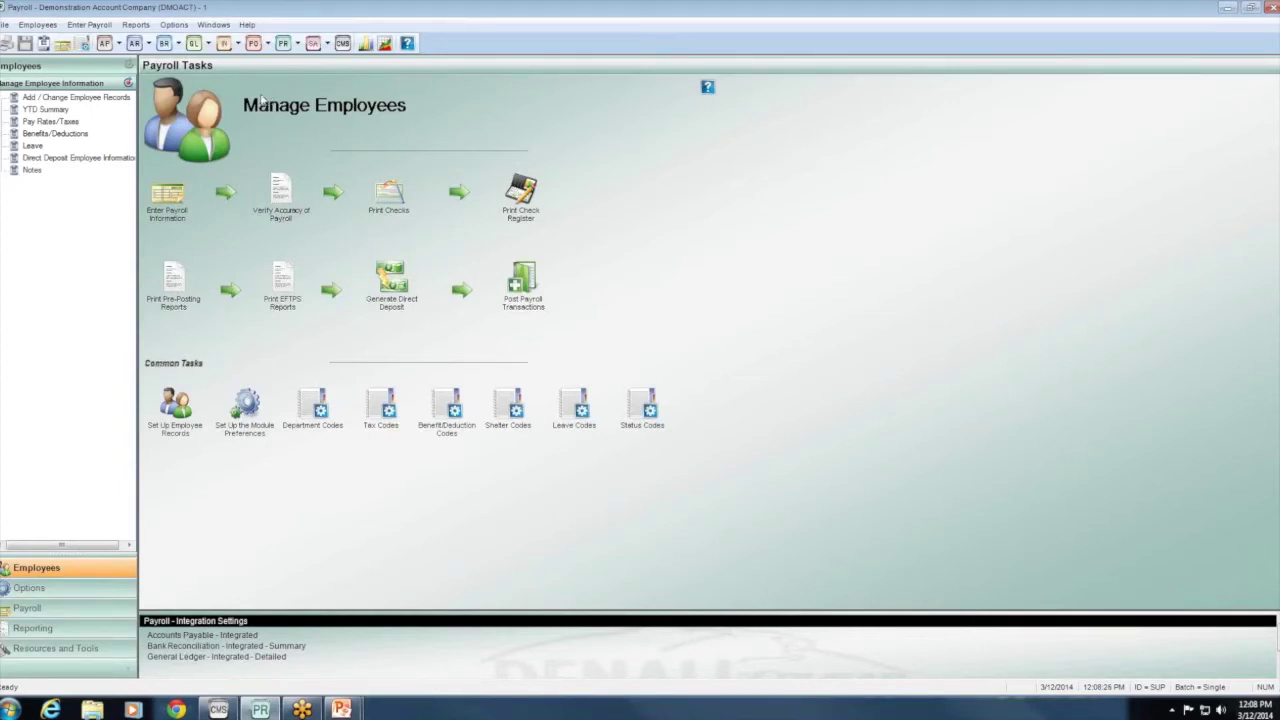
{"action": "left_click", "coordinate": [173, 26]}
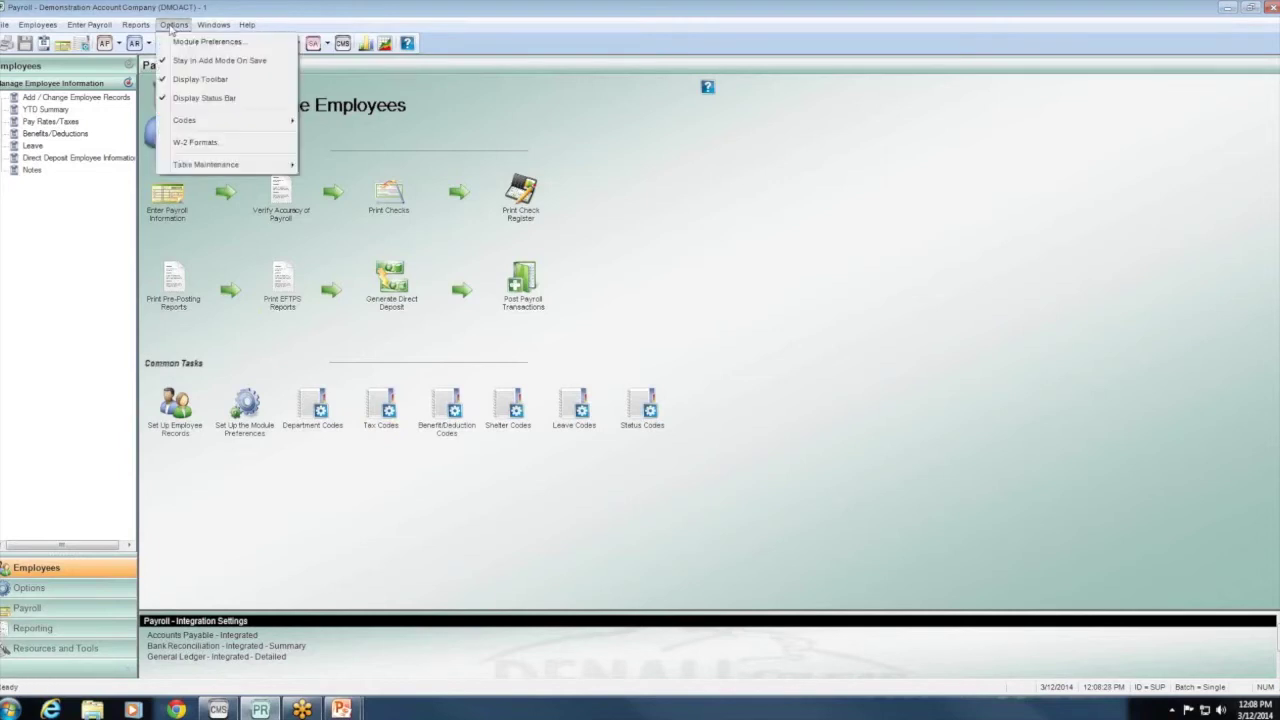
{"action": "left_click", "coordinate": [226, 45]}
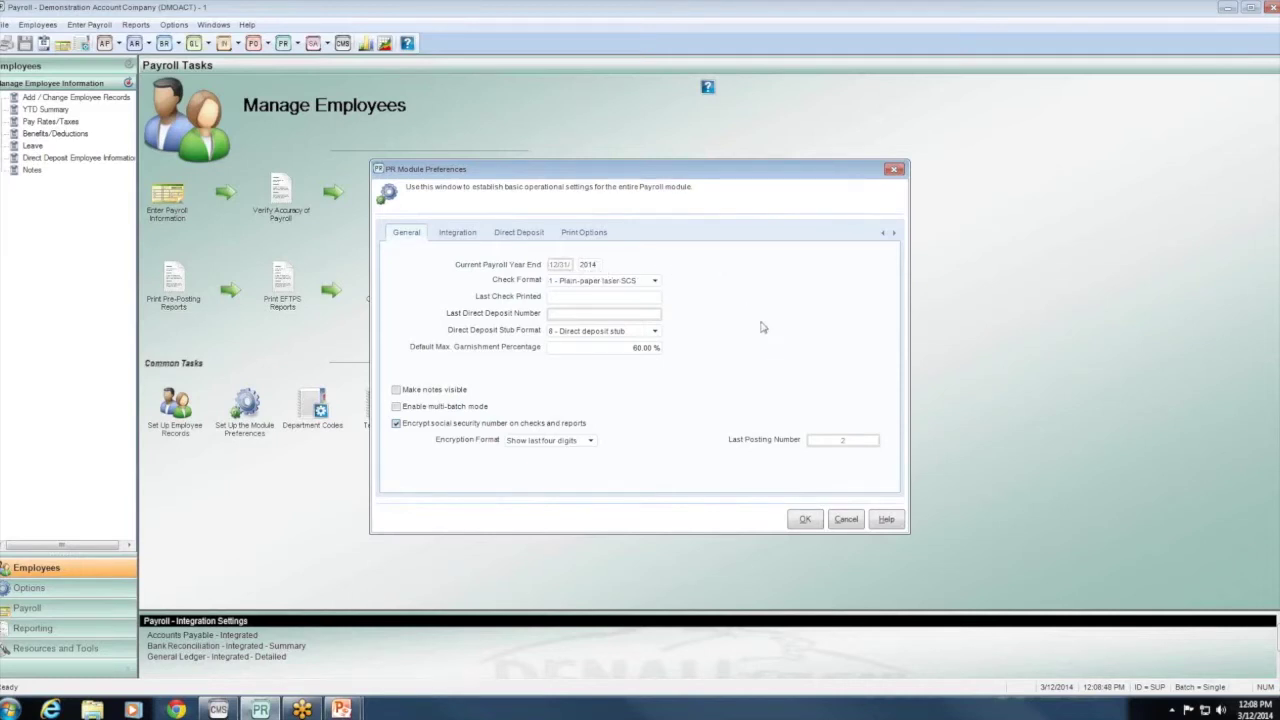
Examine the available check formats and direct deposit stub formats in the general payroll preferences.
{"action": "left_click", "coordinate": [655, 333]}
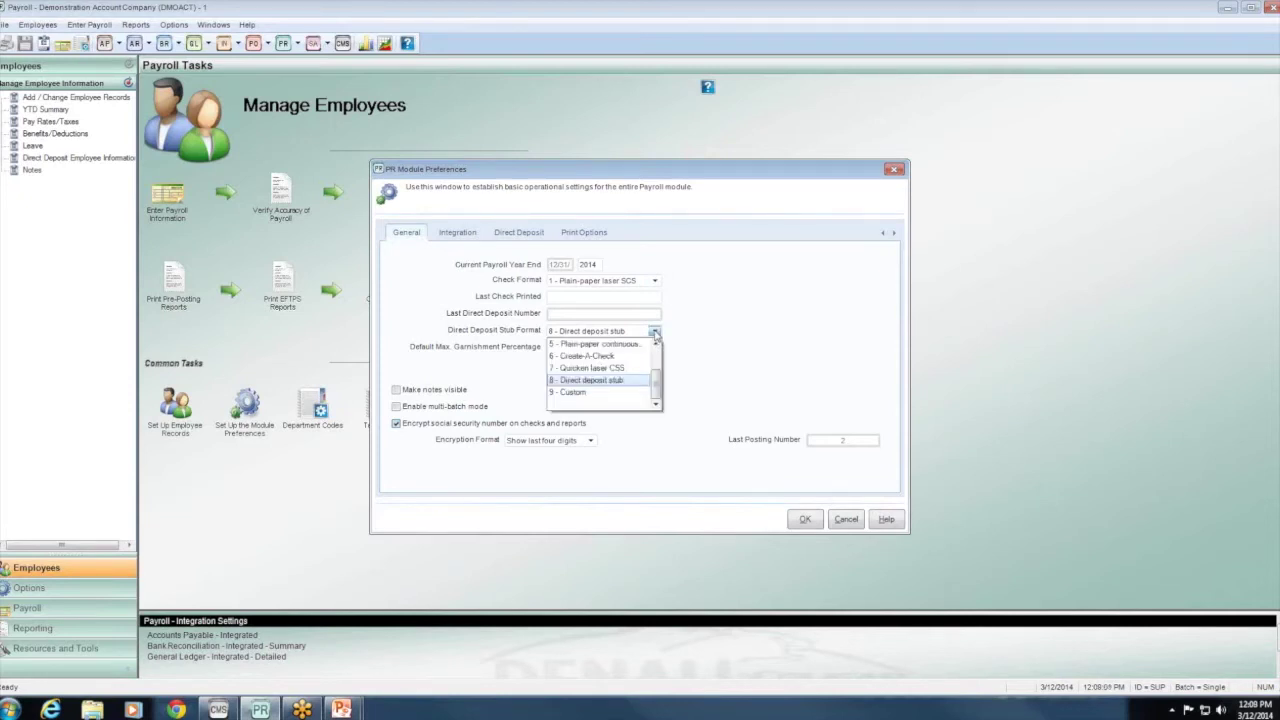
{"action": "left_click", "coordinate": [655, 333]}
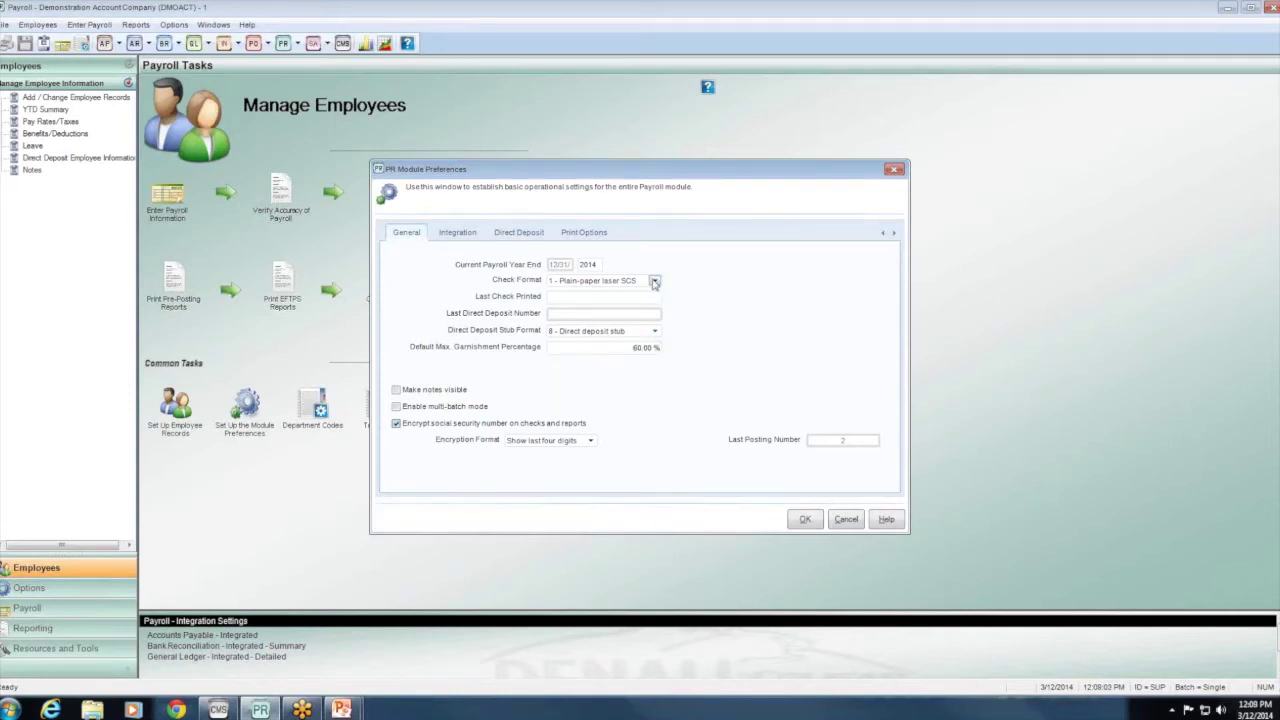
{"action": "left_click", "coordinate": [654, 281]}
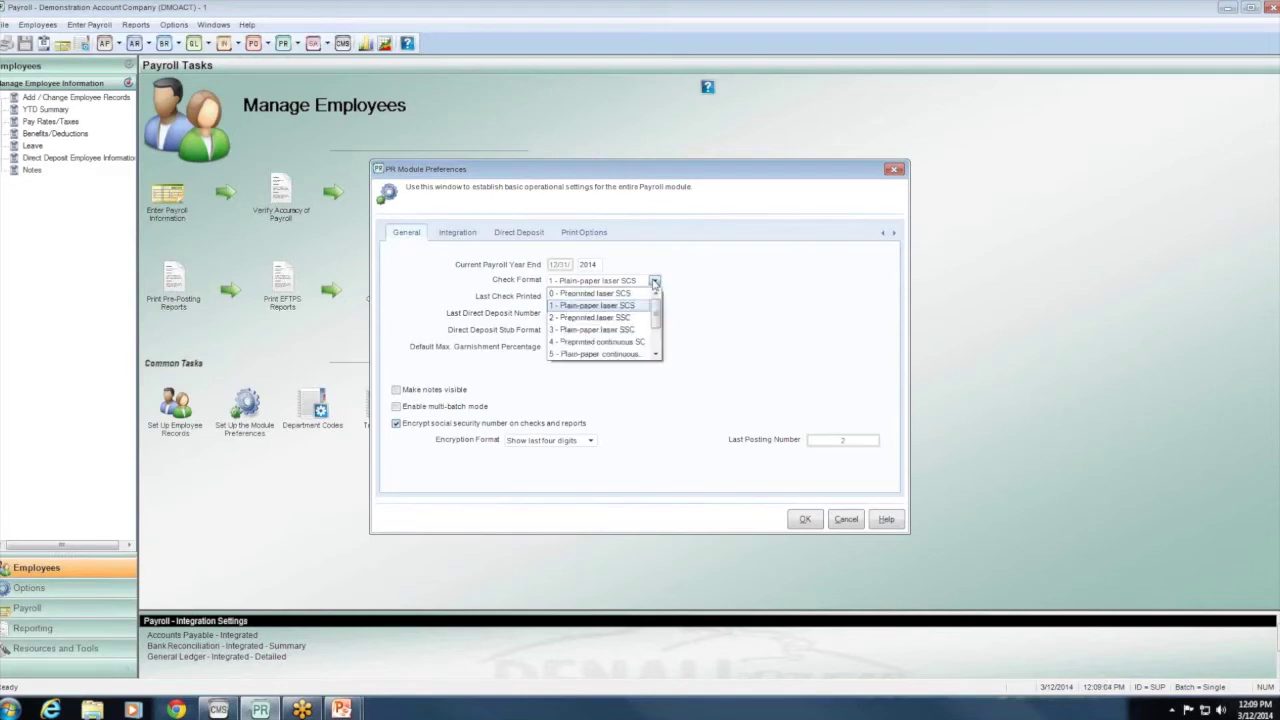
{"action": "left_click", "coordinate": [720, 311]}
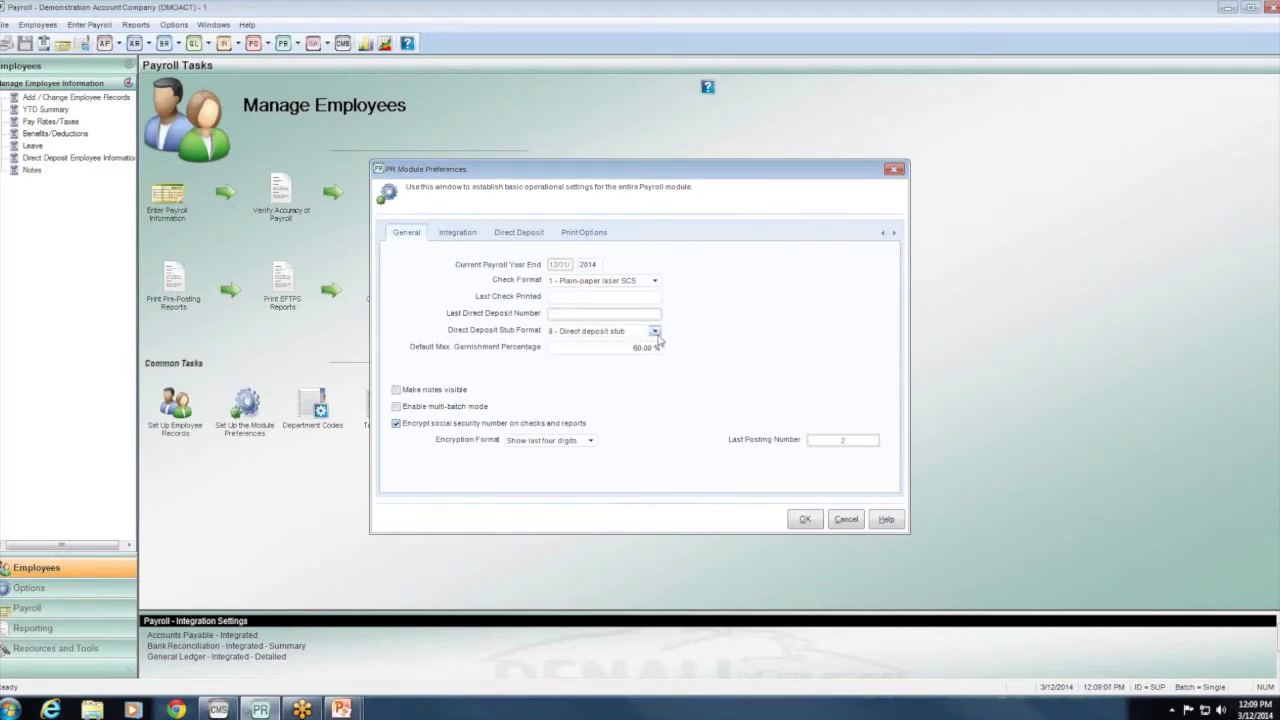
{"action": "left_click", "coordinate": [655, 333]}
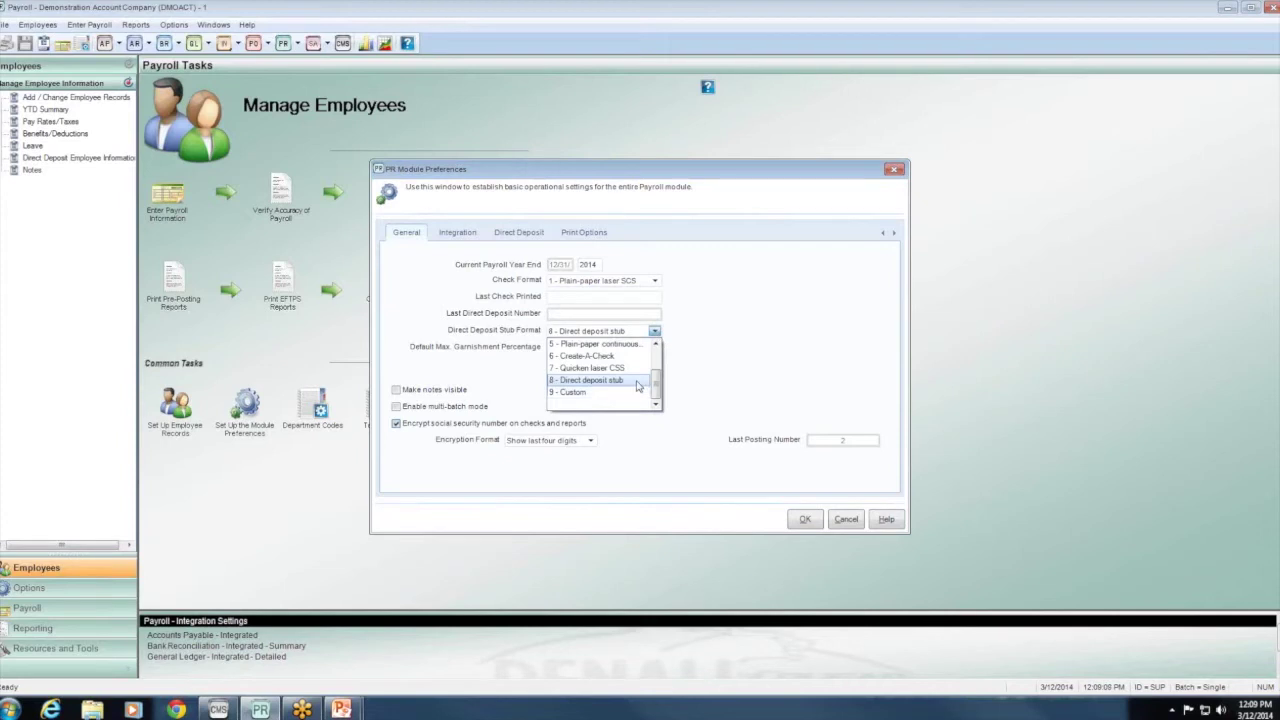
{"action": "left_click", "coordinate": [745, 370]}
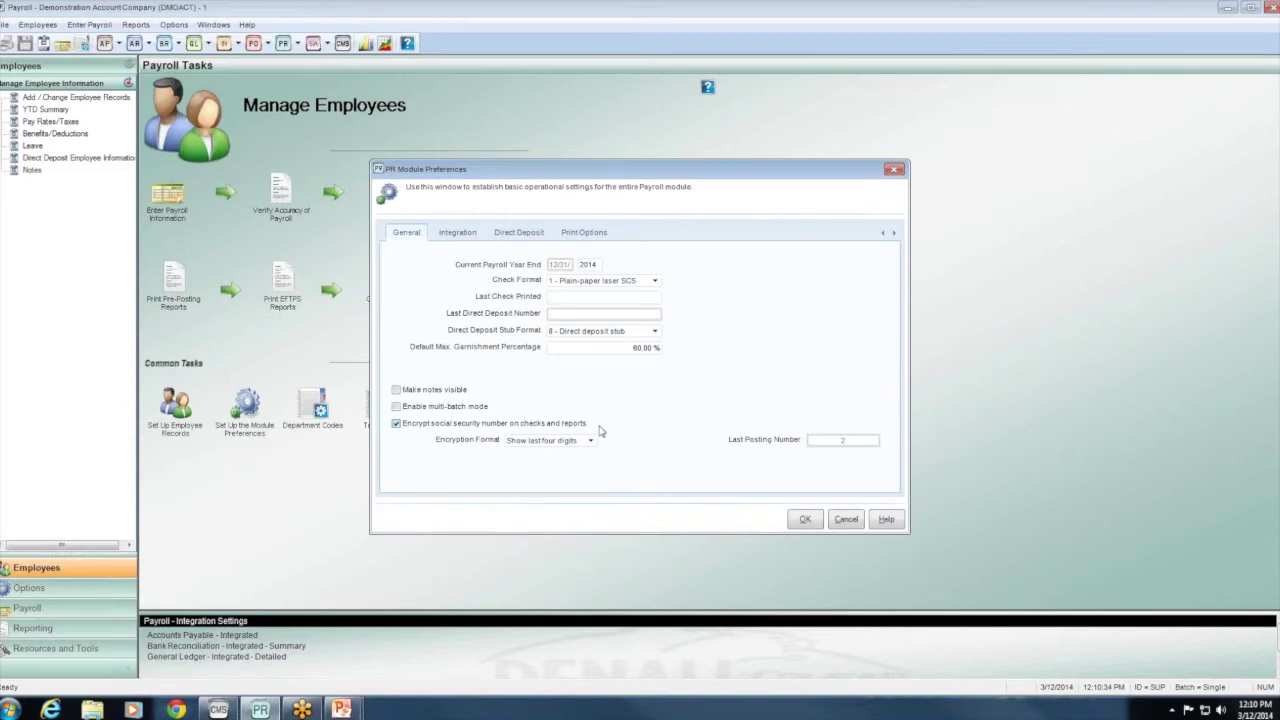
Turn social security number encryption off and back on, keeping the Show last four digits format.
{"action": "left_click", "coordinate": [396, 424]}
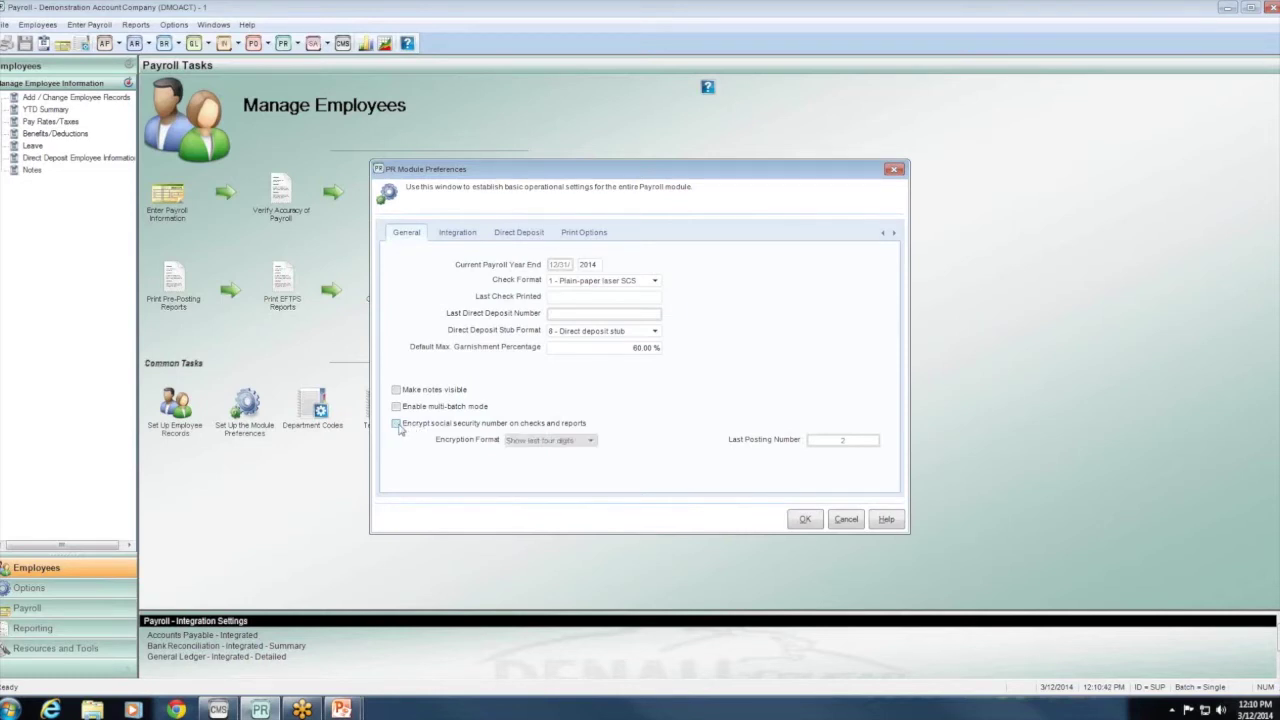
{"action": "left_click", "coordinate": [397, 425]}
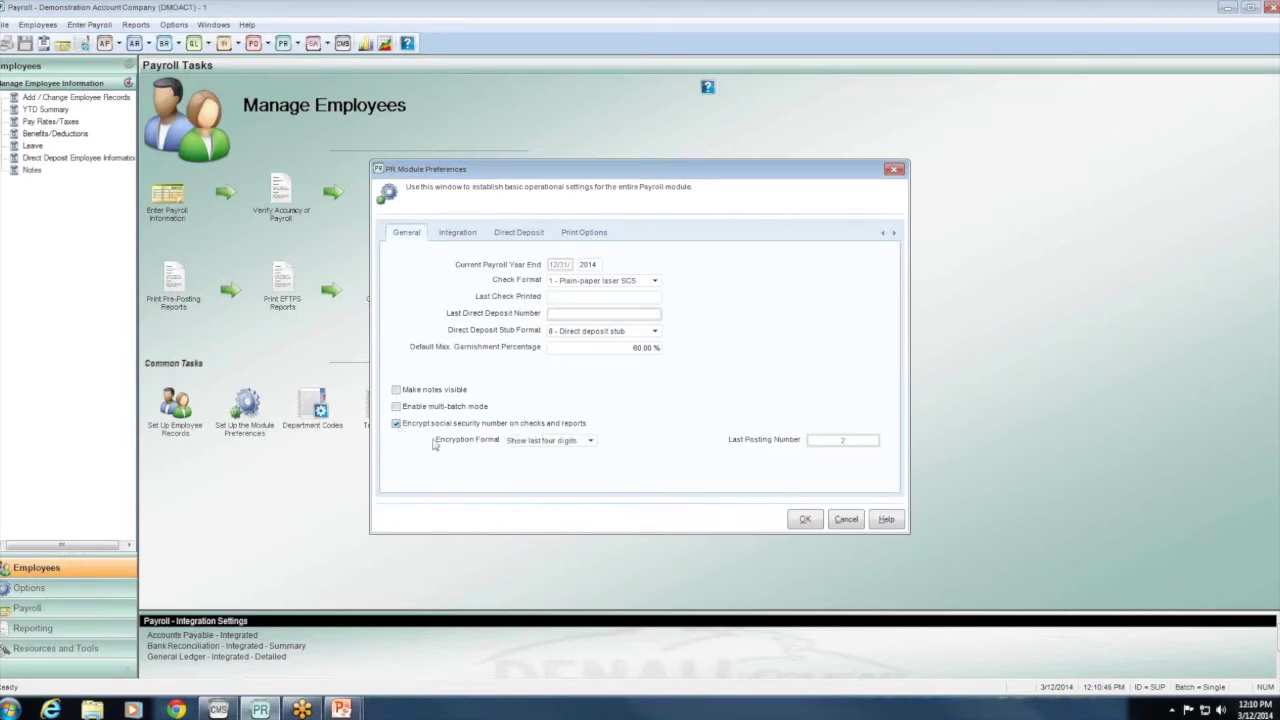
{"action": "left_click", "coordinate": [591, 441]}
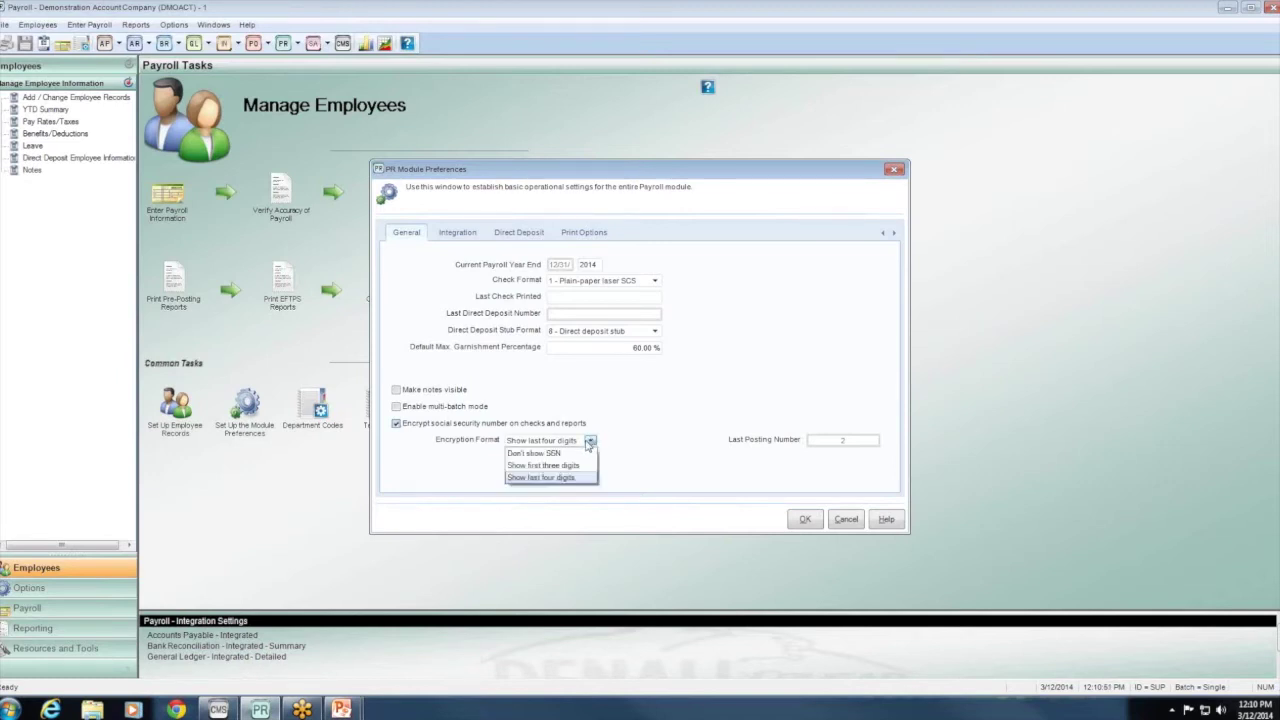
{"action": "left_click", "coordinate": [585, 479]}
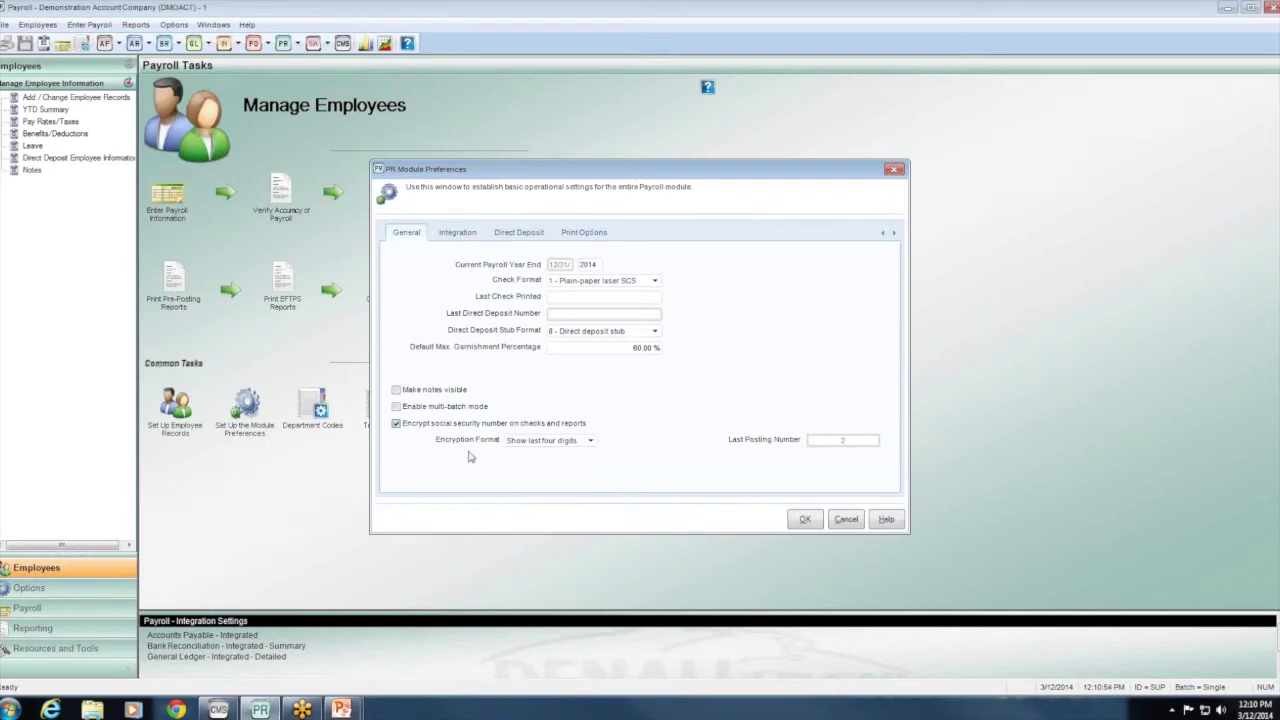
Try the Show first three digits and Don't show SSN encryption formats, and return to Show last four digits.
{"action": "left_click", "coordinate": [590, 441]}
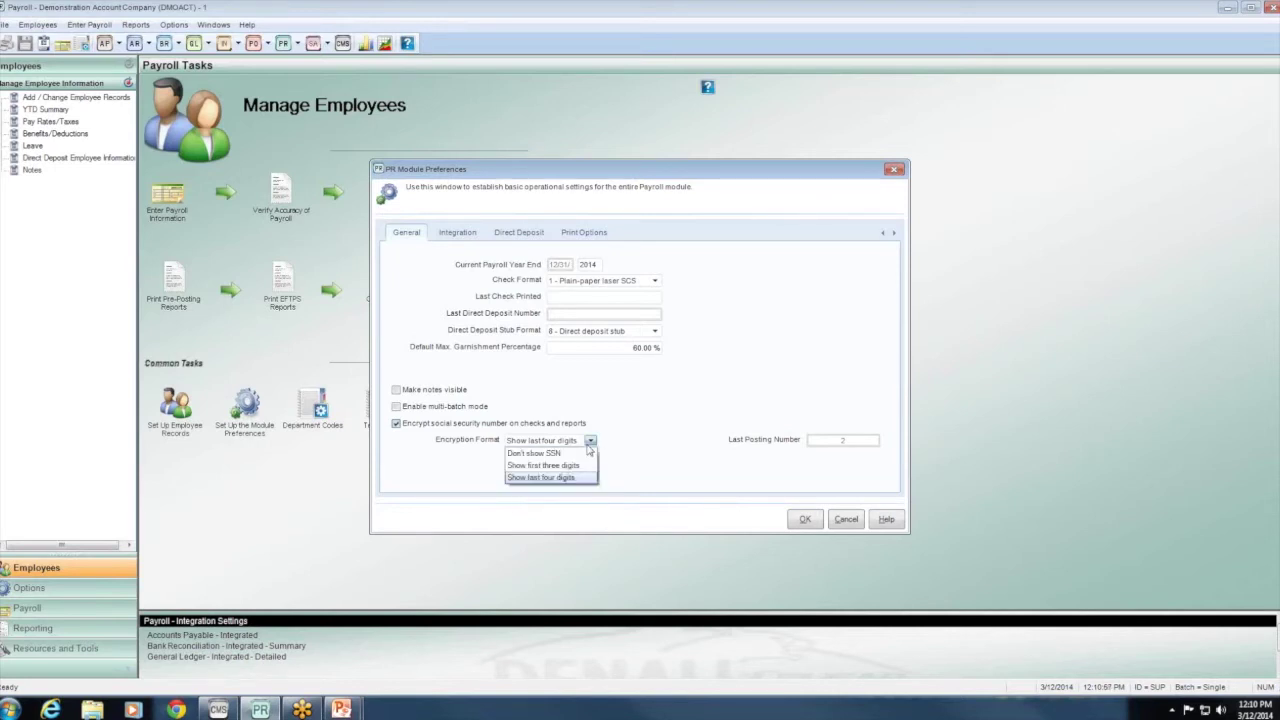
{"action": "left_click", "coordinate": [585, 467]}
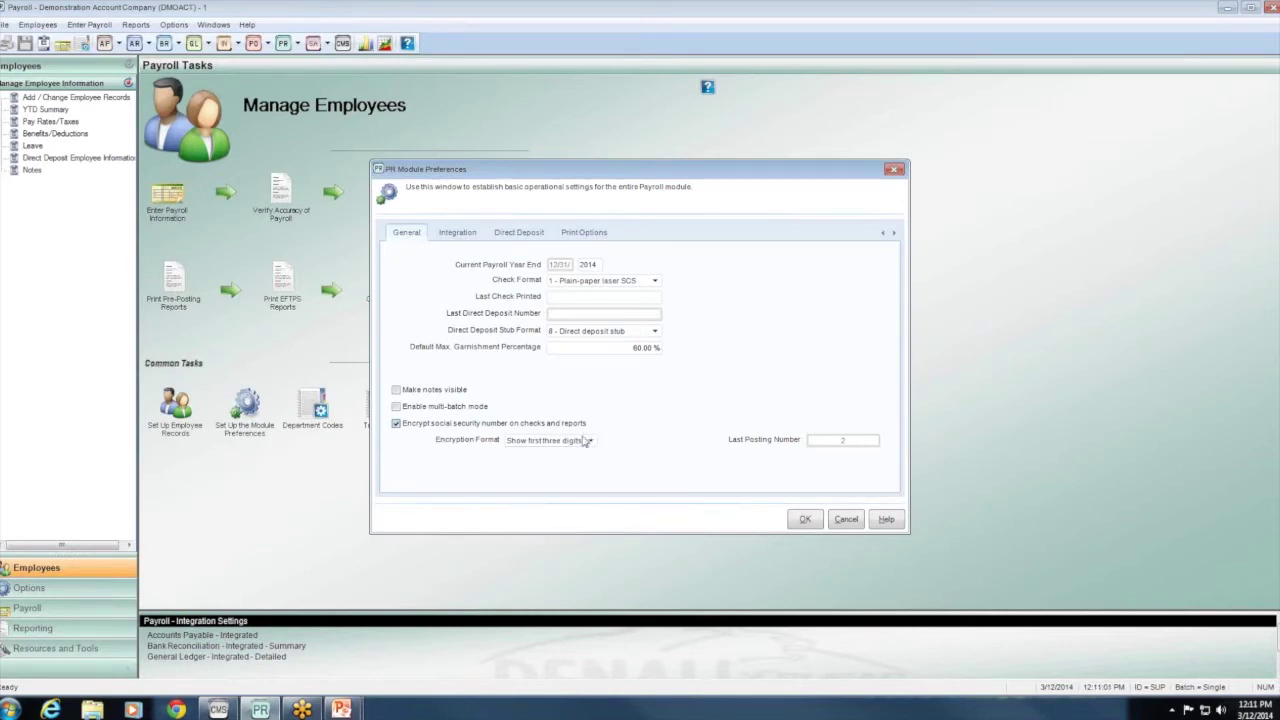
{"action": "left_click", "coordinate": [592, 442]}
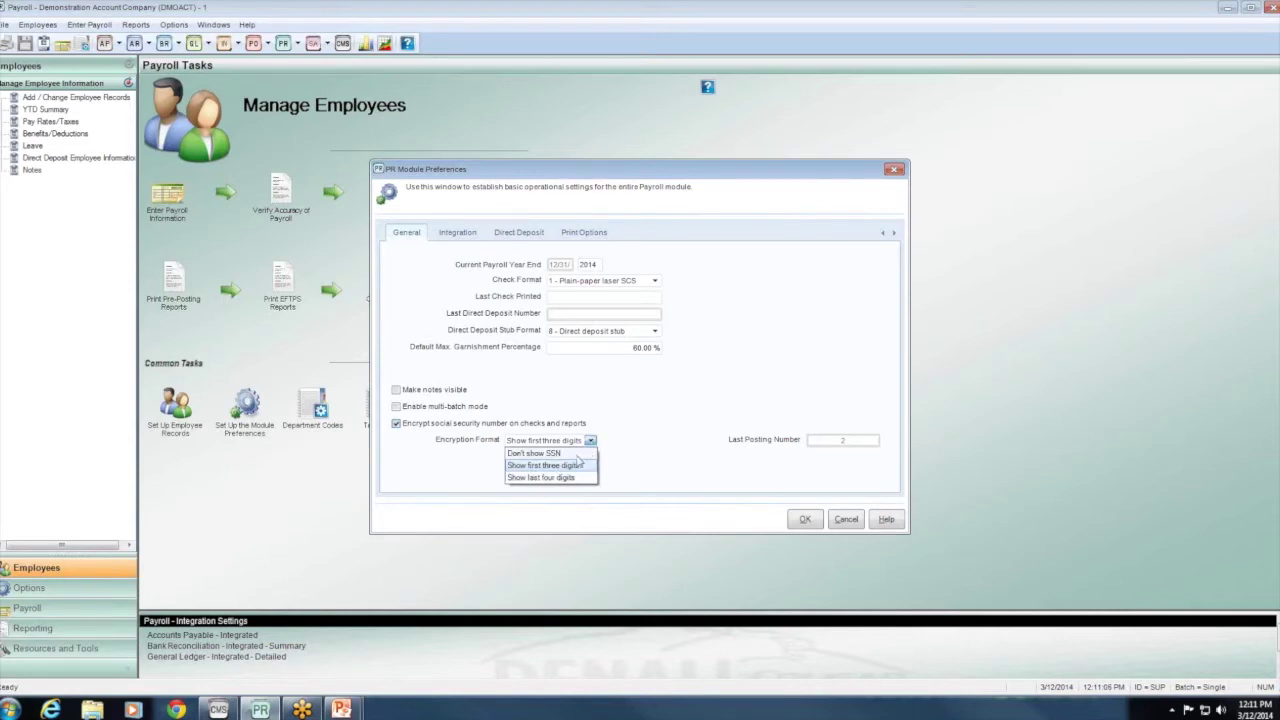
{"action": "left_click", "coordinate": [578, 454]}
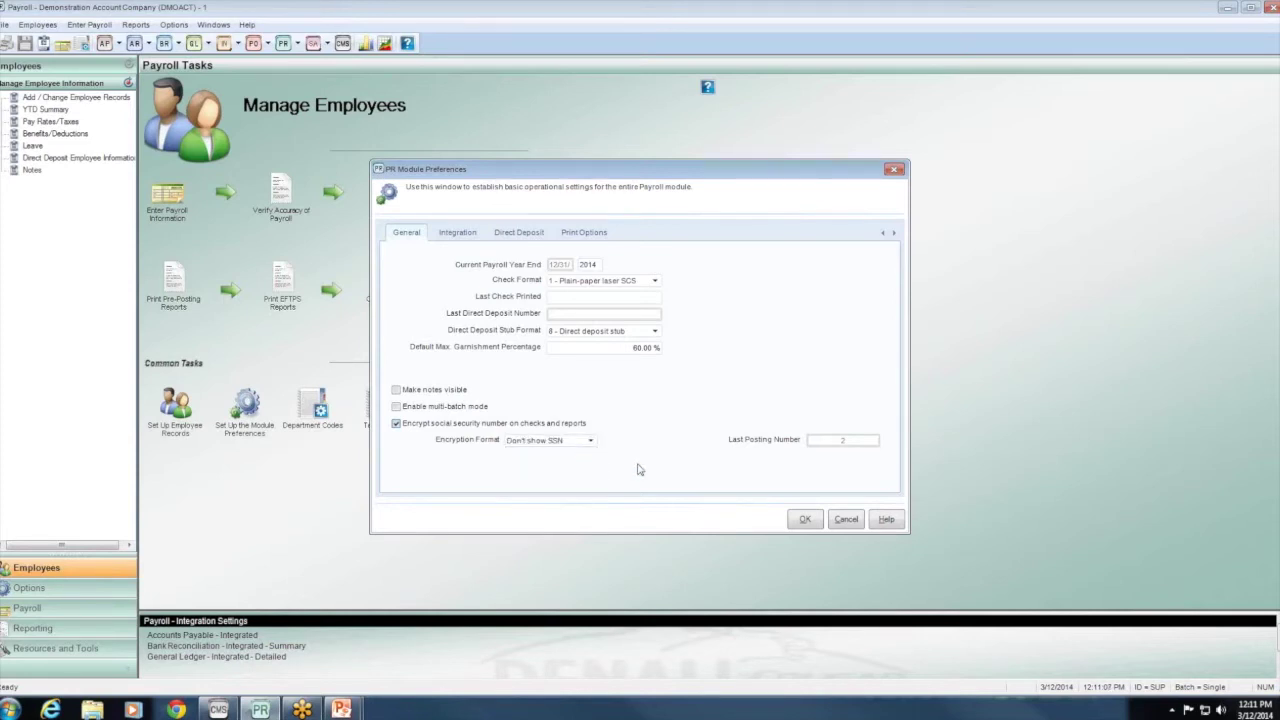
{"action": "left_click", "coordinate": [592, 442]}
{"action": "left_click", "coordinate": [586, 478]}
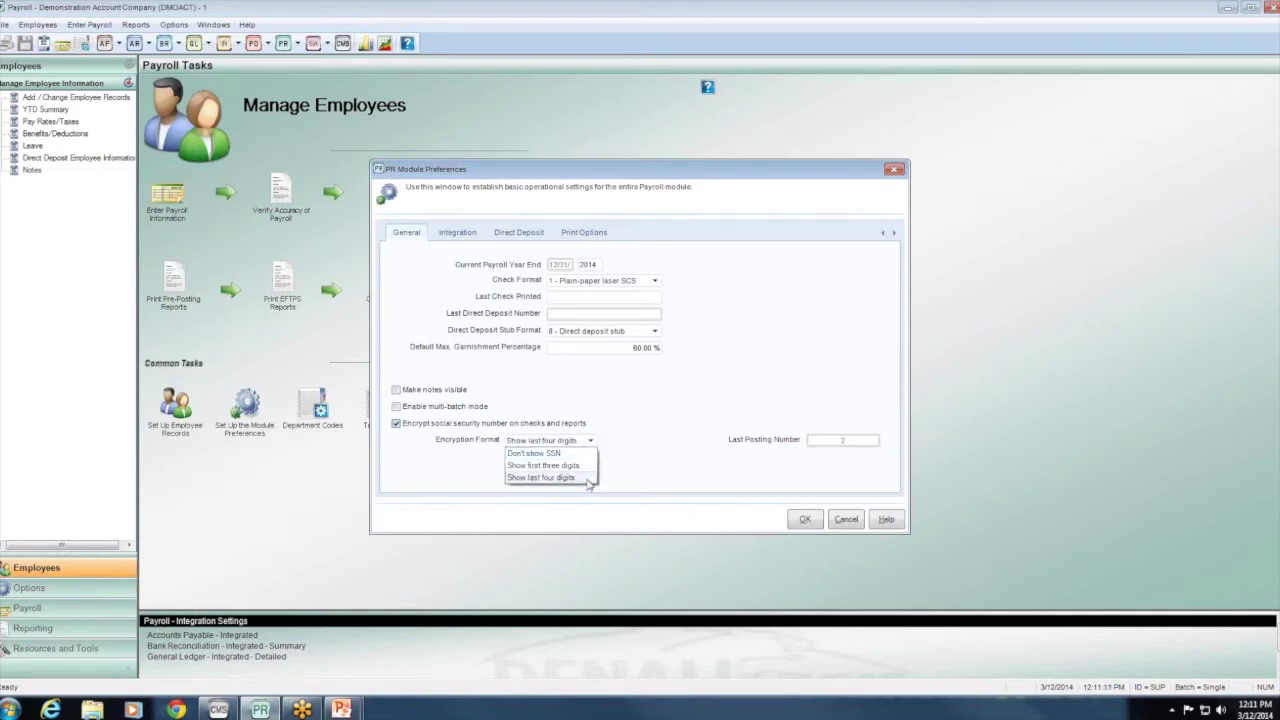
Open the payroll integration preferences and examine the Bank Reconciliation integration options.
{"action": "left_click", "coordinate": [466, 234]}
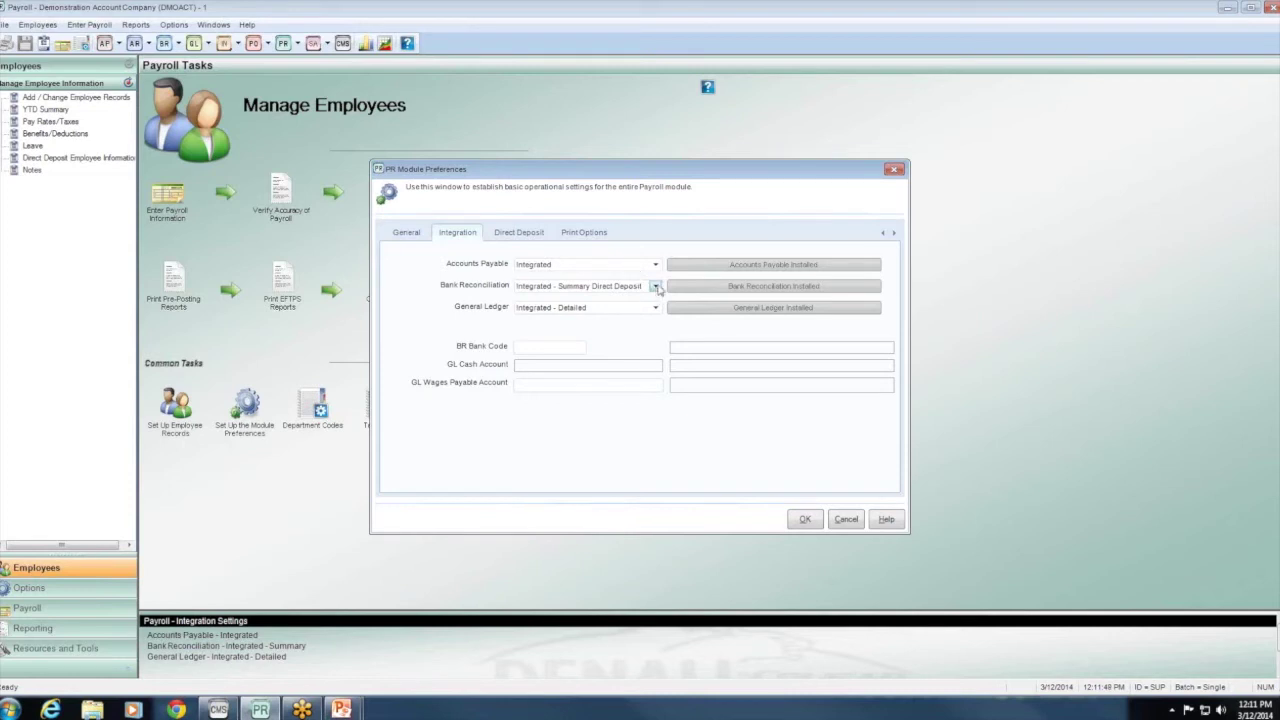
{"action": "left_click", "coordinate": [656, 287]}
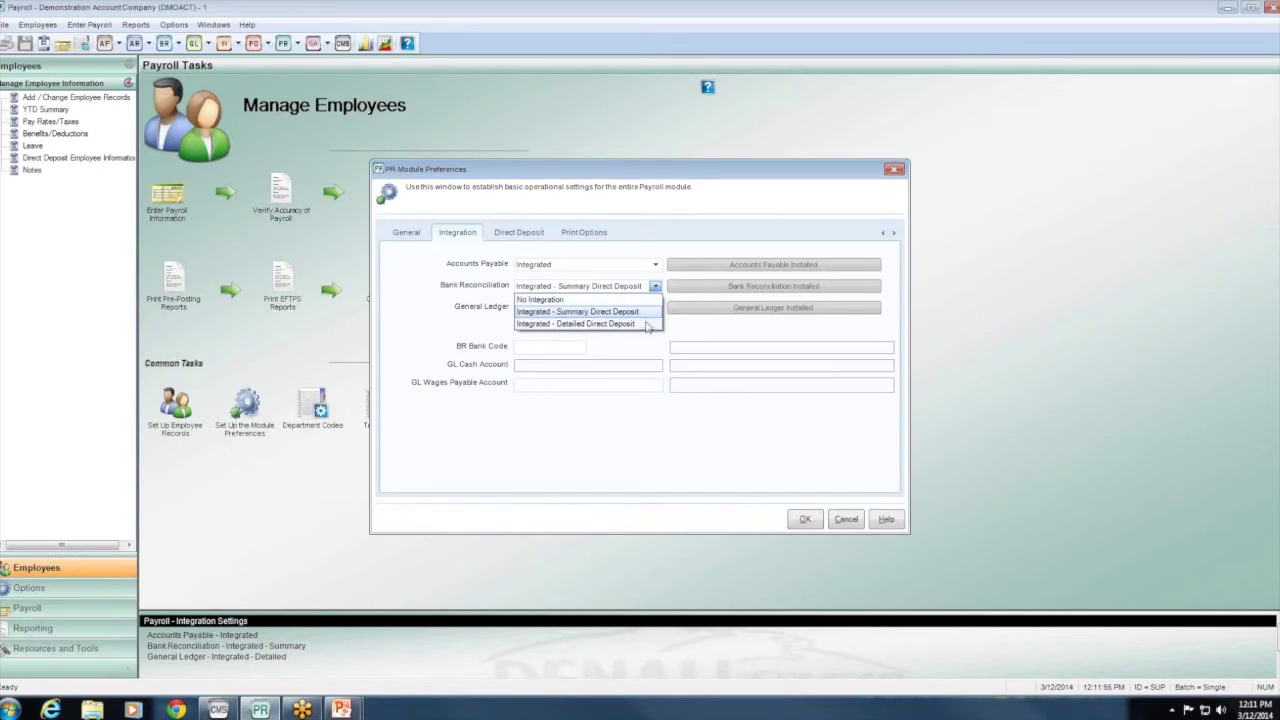
{"action": "left_click", "coordinate": [689, 332]}
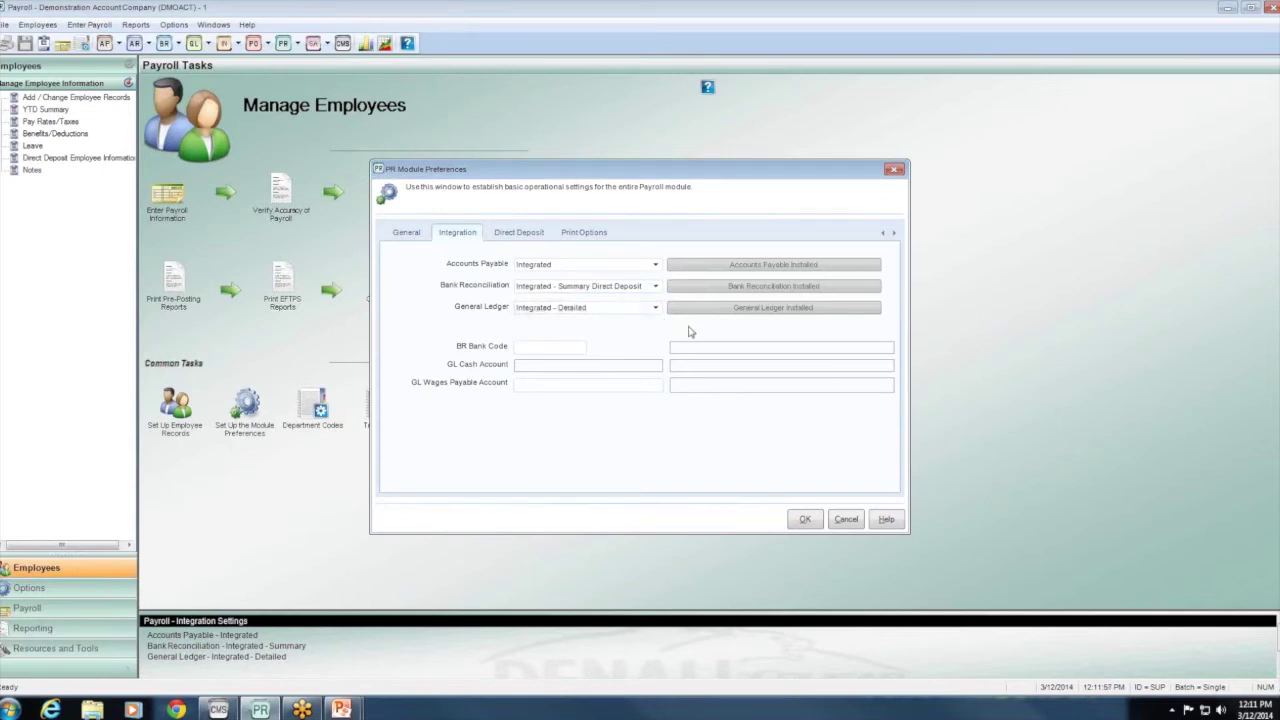
{"action": "left_click", "coordinate": [656, 288]}
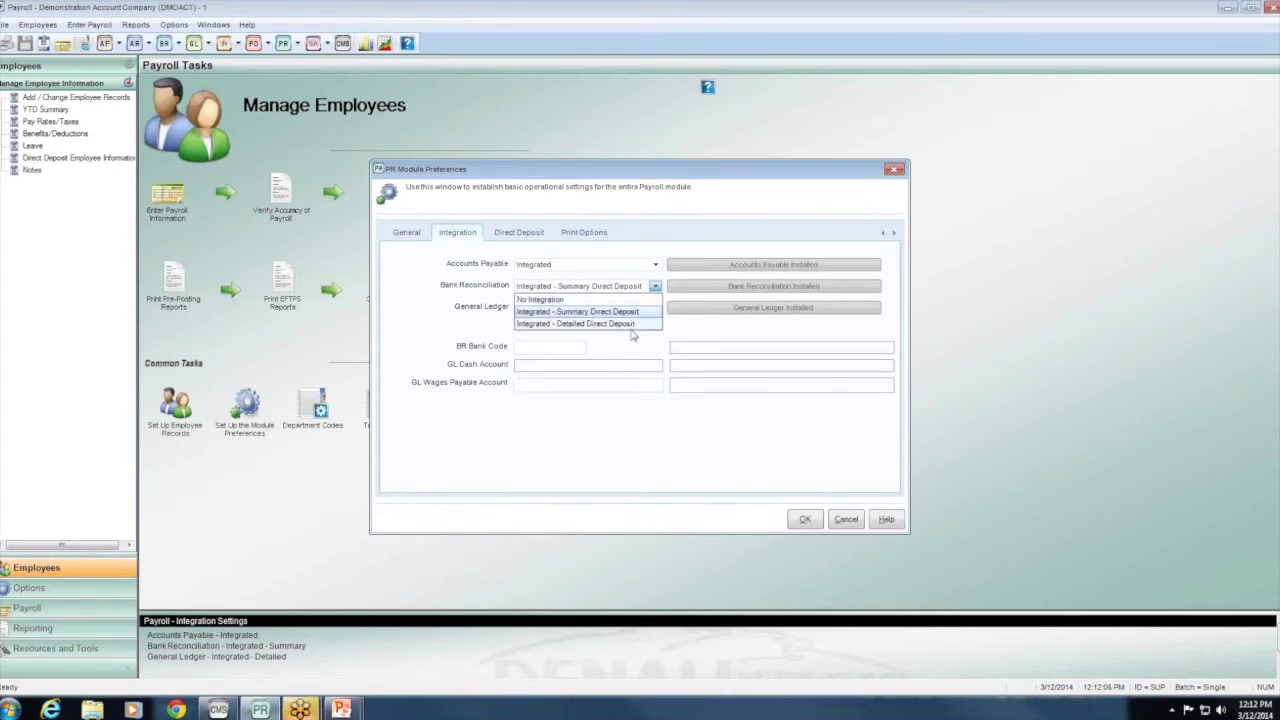
{"action": "left_click", "coordinate": [737, 371]}
Try Integrated - Detailed Direct Deposit for Bank Reconciliation and restore Integrated - Summary Direct Deposit.
{"action": "left_click", "coordinate": [656, 287]}
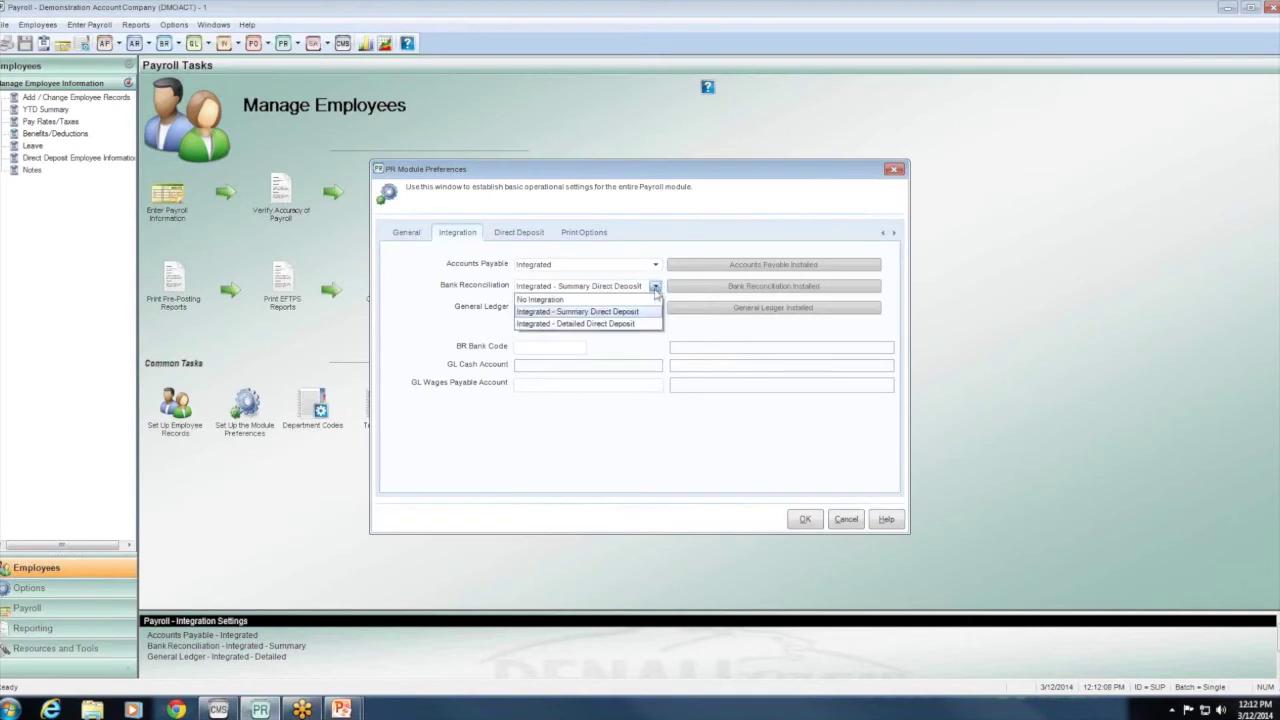
{"action": "left_click", "coordinate": [620, 324]}
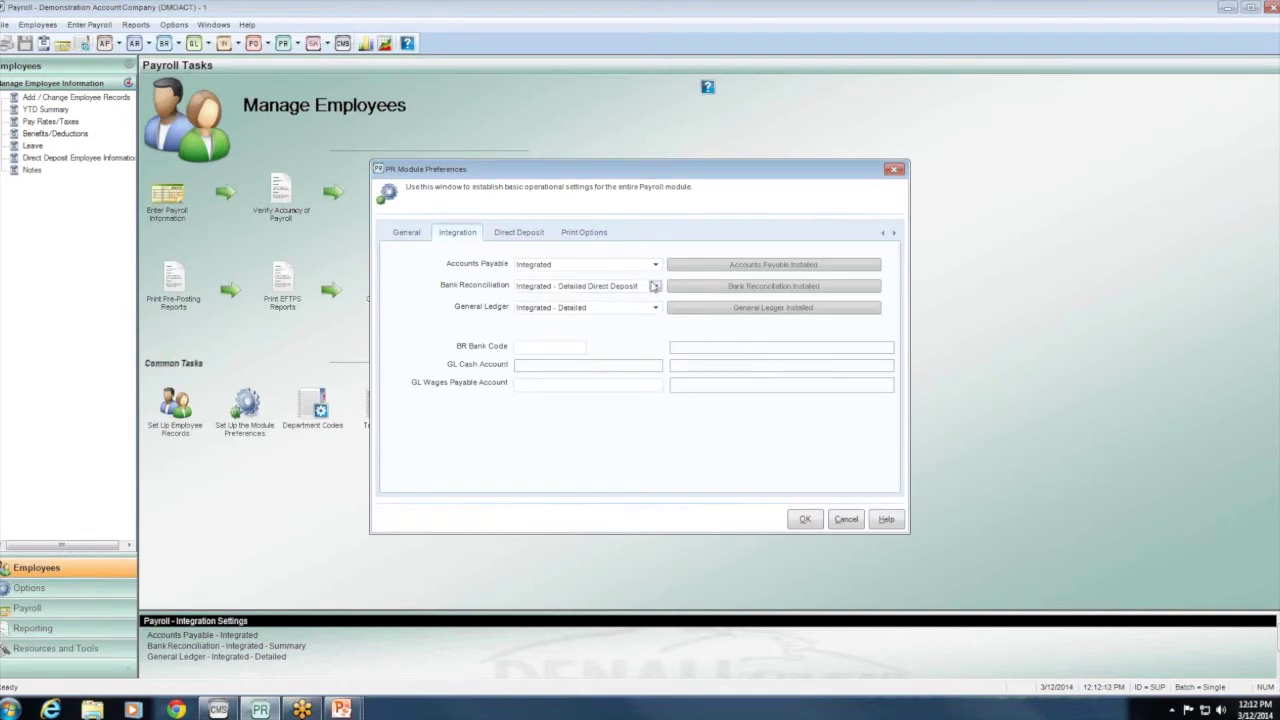
{"action": "left_click", "coordinate": [654, 286]}
{"action": "left_click", "coordinate": [642, 312]}
Try Integrated - Condensed for the General Ledger integration and set it to Integrated - Summary.
{"action": "left_click", "coordinate": [655, 309]}
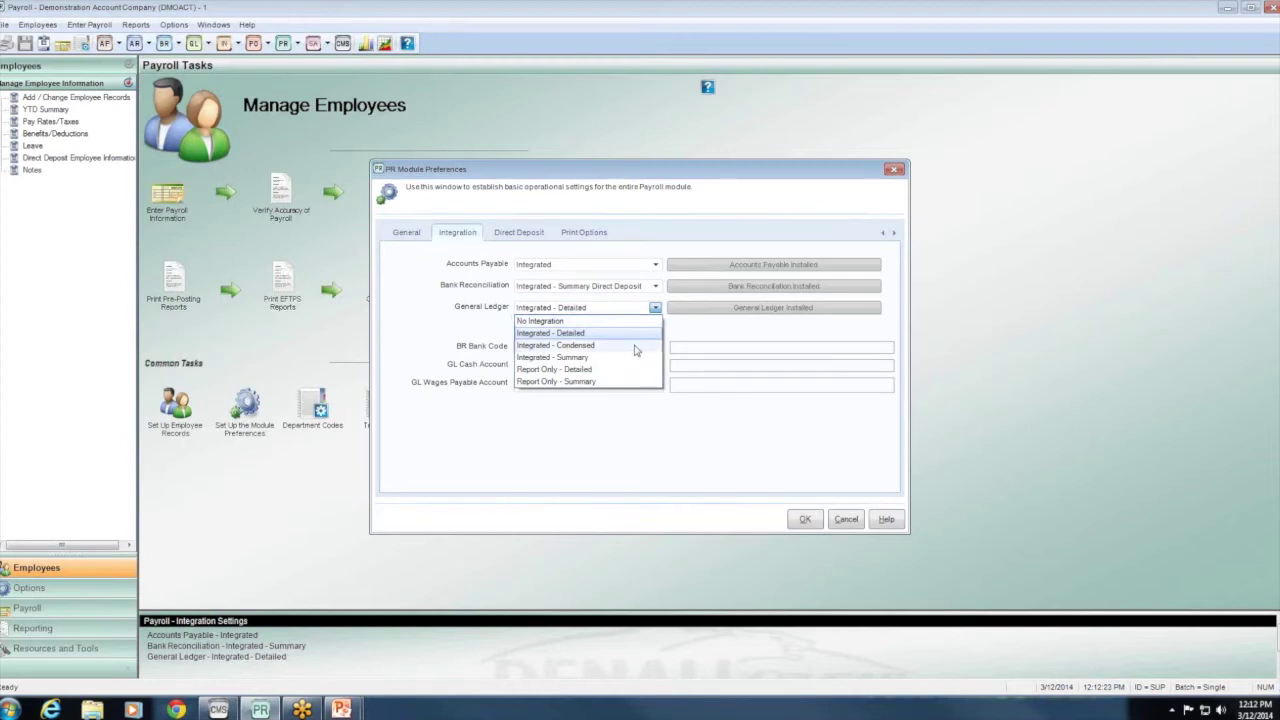
{"action": "left_click", "coordinate": [635, 346]}
{"action": "left_click", "coordinate": [655, 308]}
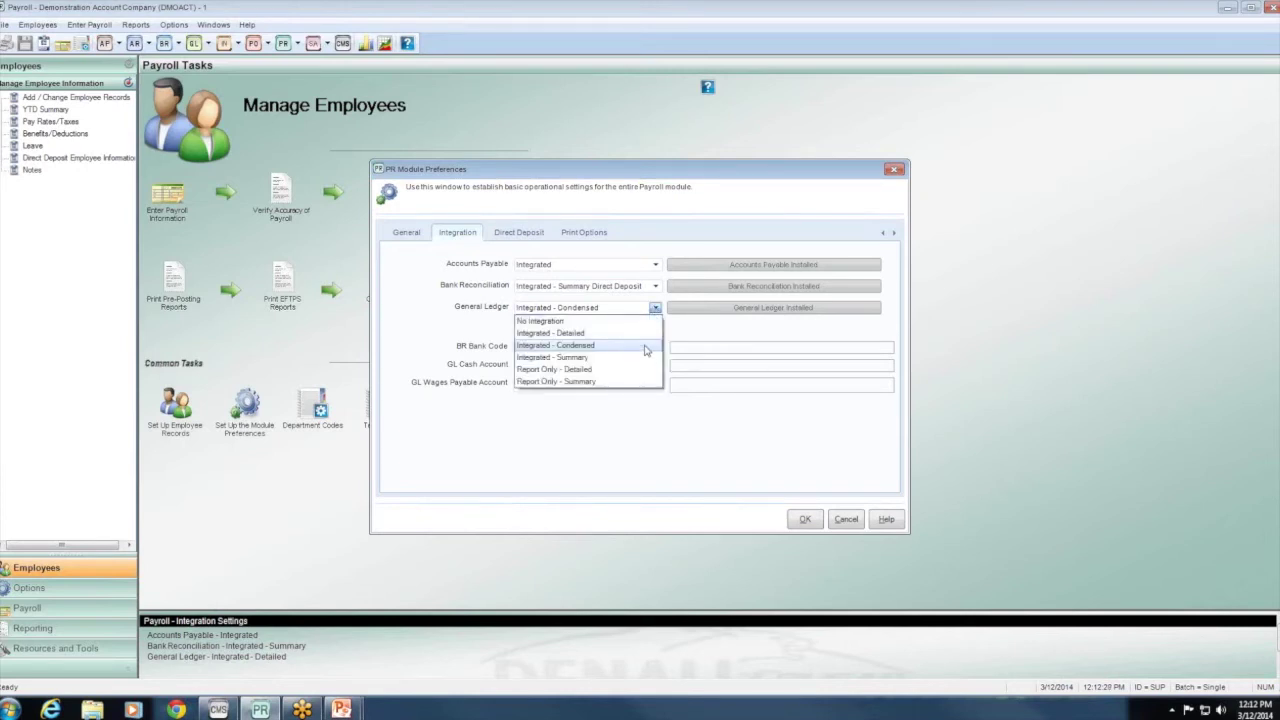
{"action": "left_click", "coordinate": [631, 358]}
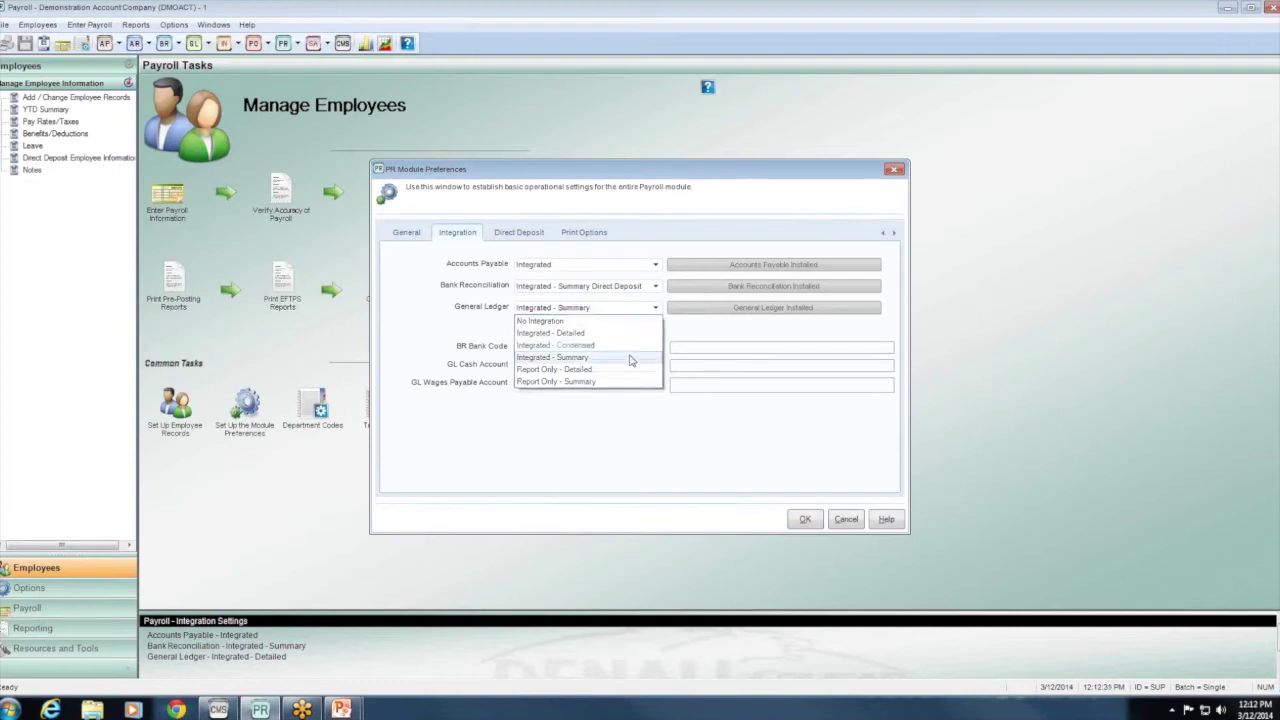
Set the General Ledger integration of the payroll module to Integrated - Detailed.
{"action": "left_click", "coordinate": [656, 310]}
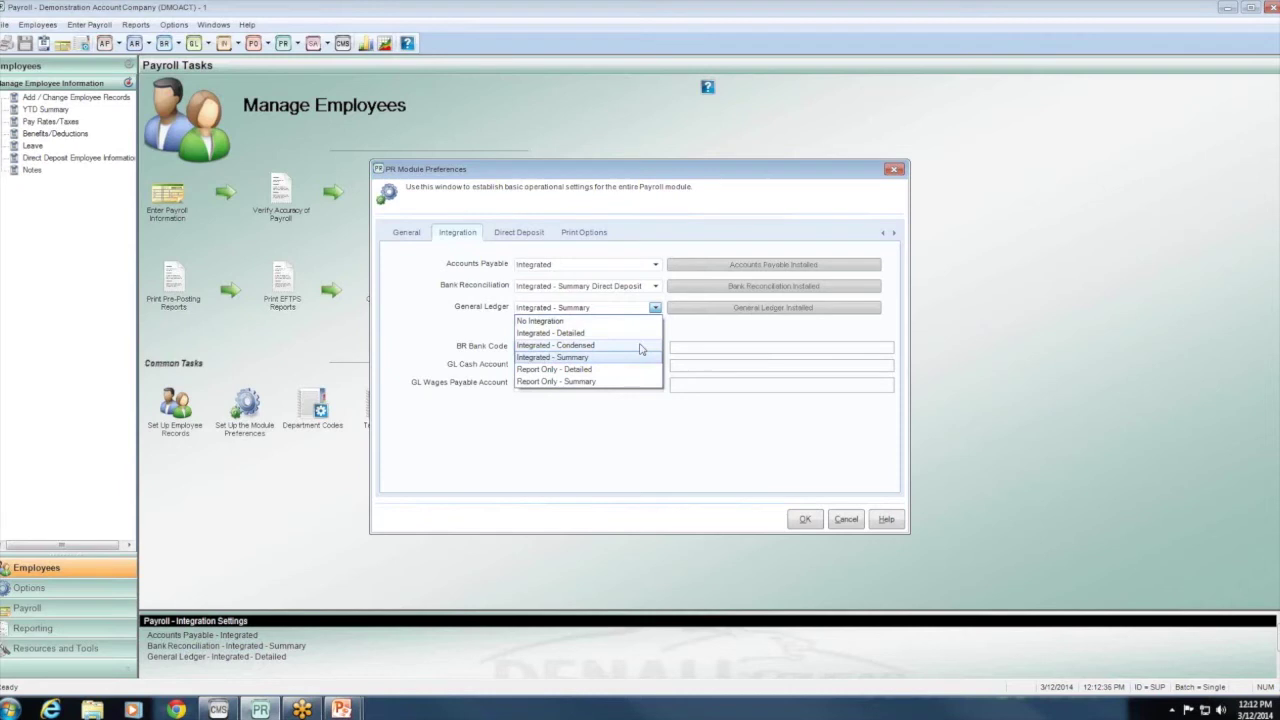
{"action": "left_click", "coordinate": [638, 334]}
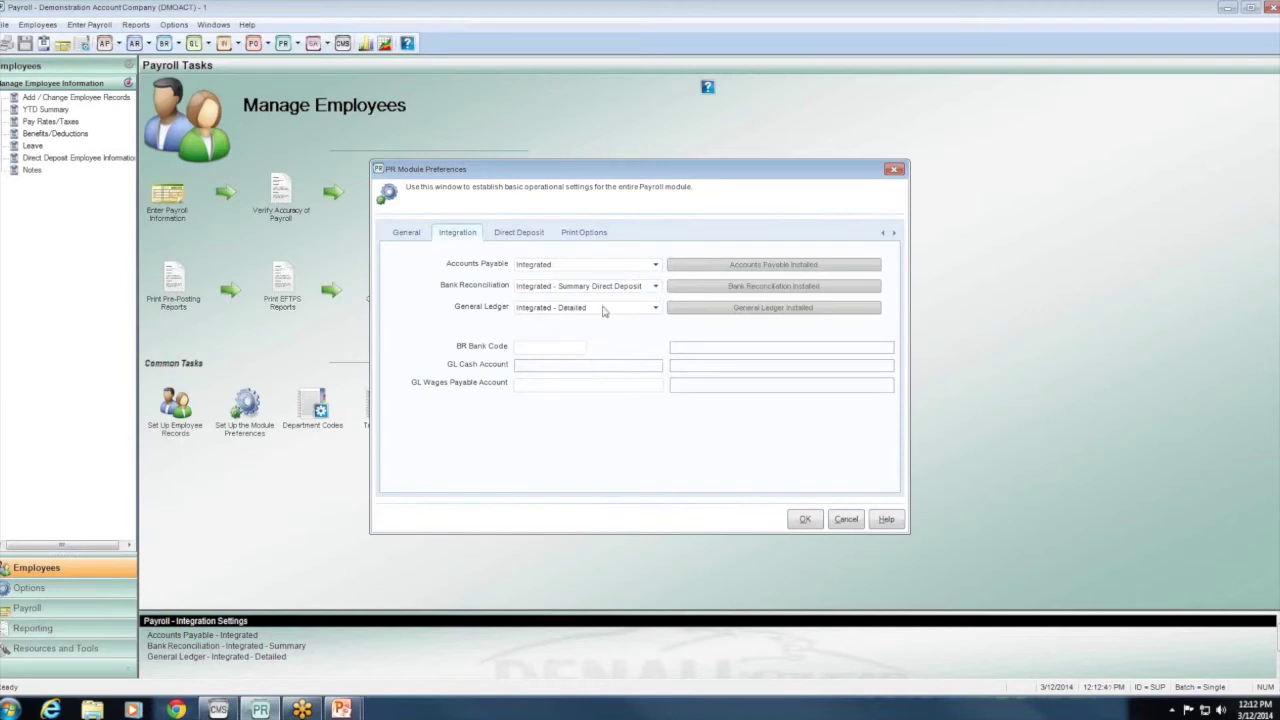
{"action": "left_click", "coordinate": [535, 348]}
Try No Integration for Bank Reconciliation and return it to Integrated - Summary Direct Deposit.
{"action": "left_click", "coordinate": [652, 288]}
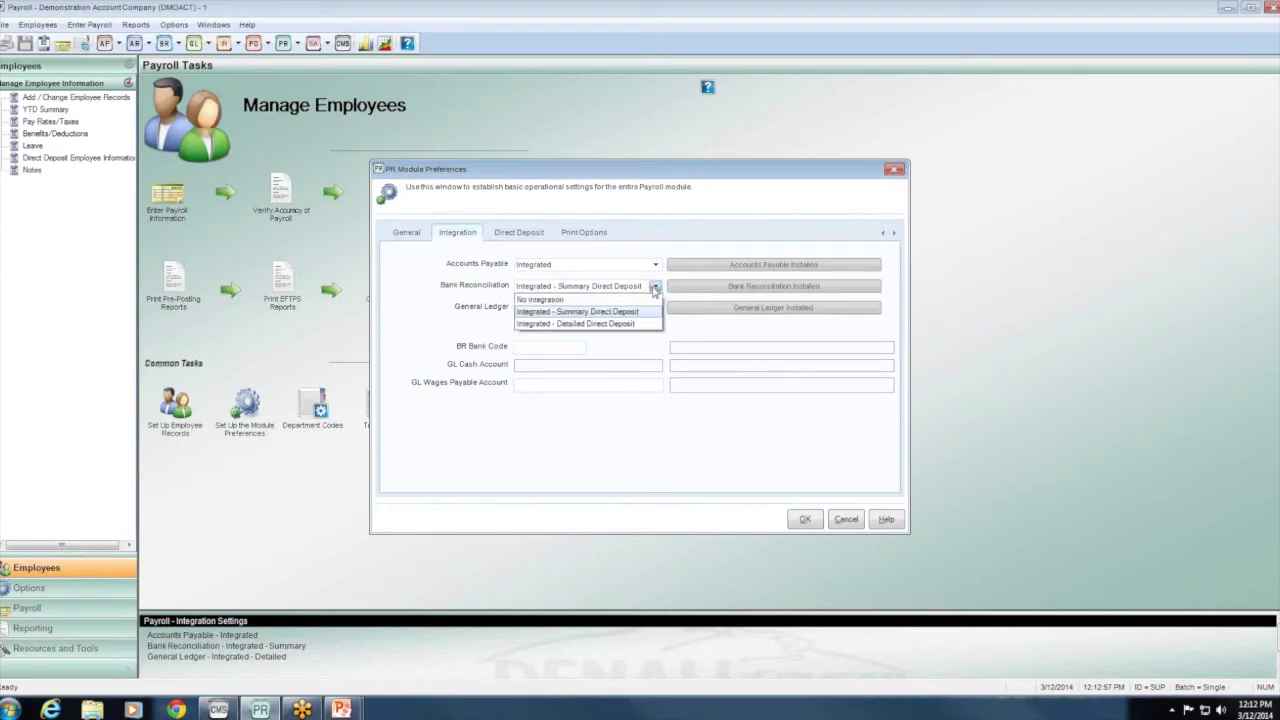
{"action": "left_click", "coordinate": [560, 298]}
{"action": "left_click", "coordinate": [551, 346]}
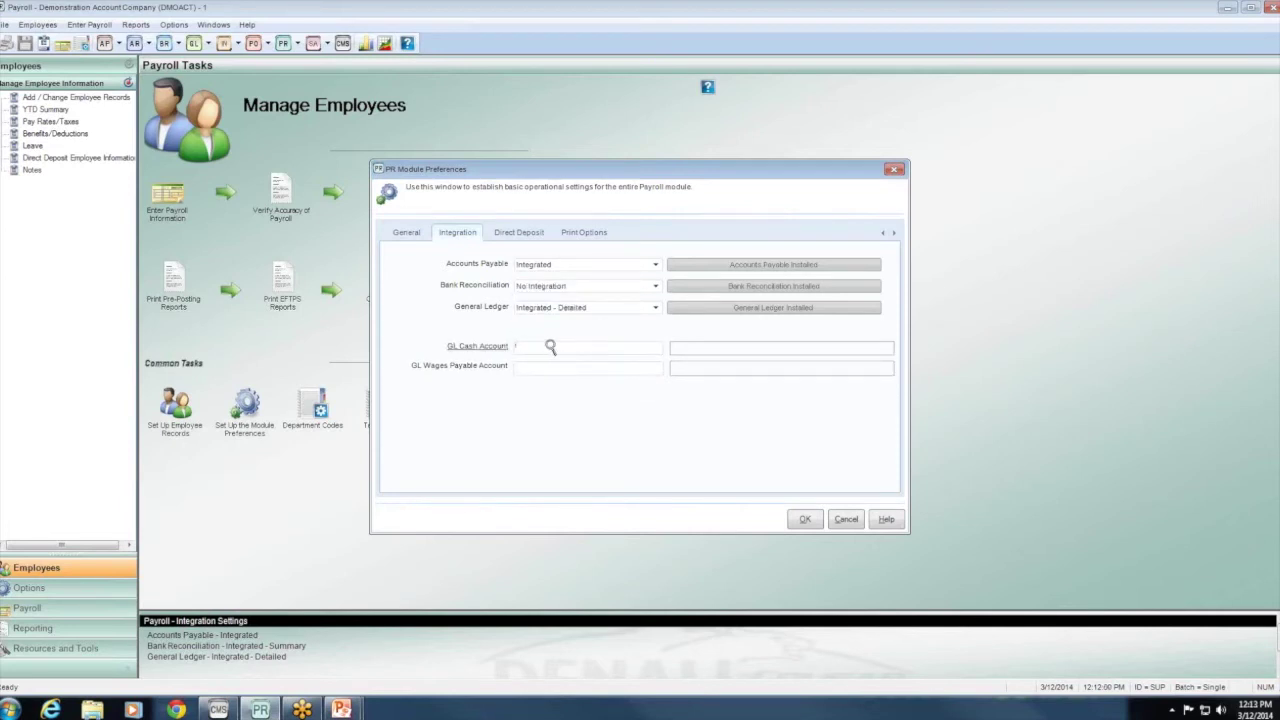
{"action": "left_click", "coordinate": [655, 287]}
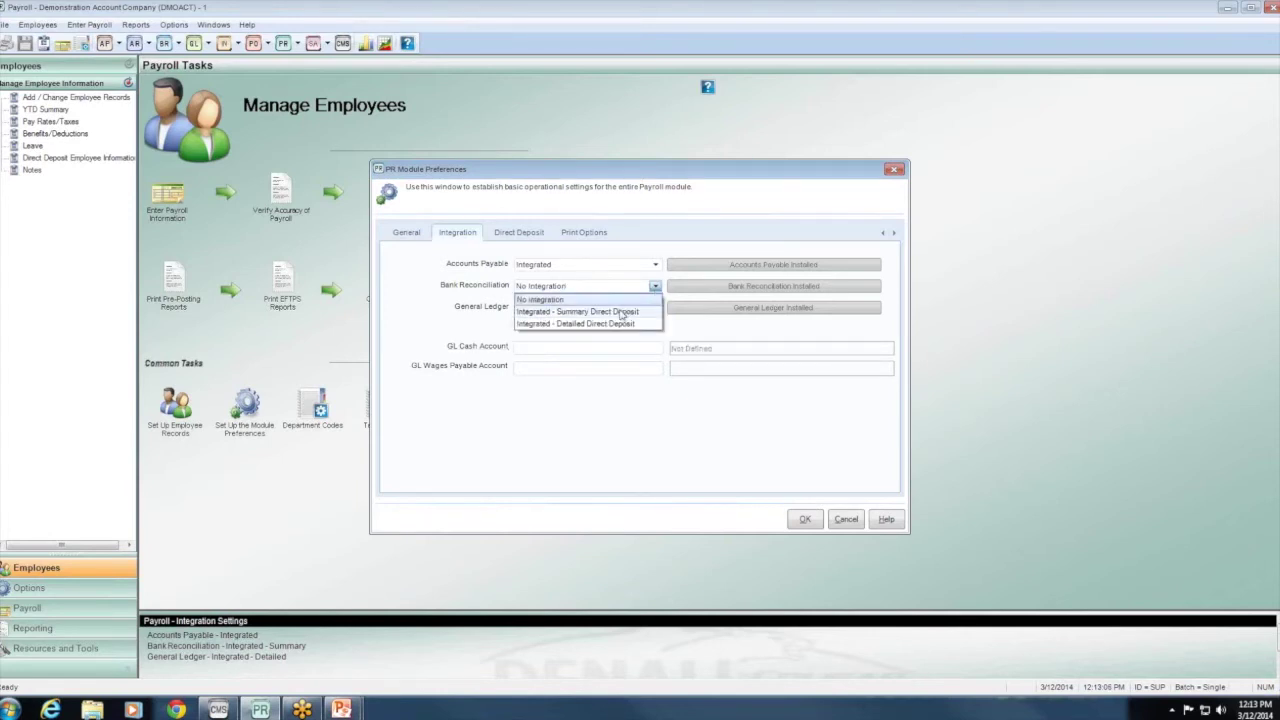
{"action": "left_click", "coordinate": [622, 312]}
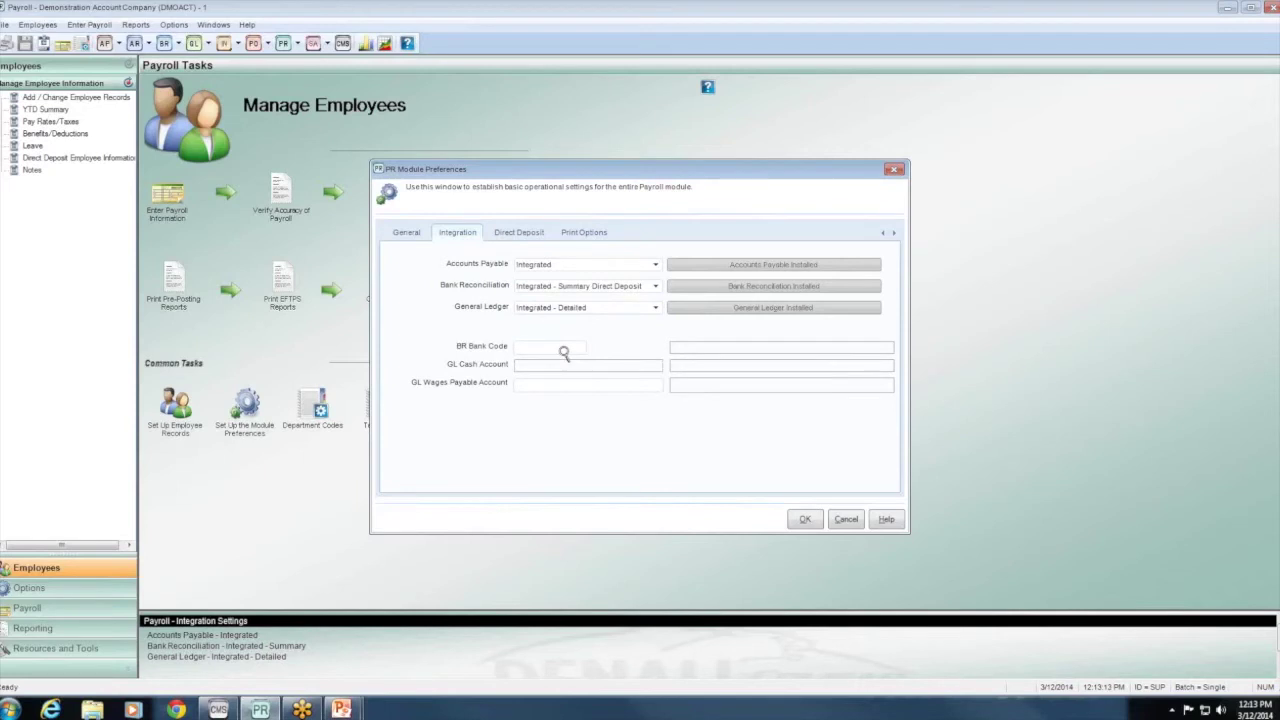
Look up the bank accounts and assign WAMU, Chase Corp (Payroll), as the BR Bank Code.
{"action": "left_click", "coordinate": [585, 347]}
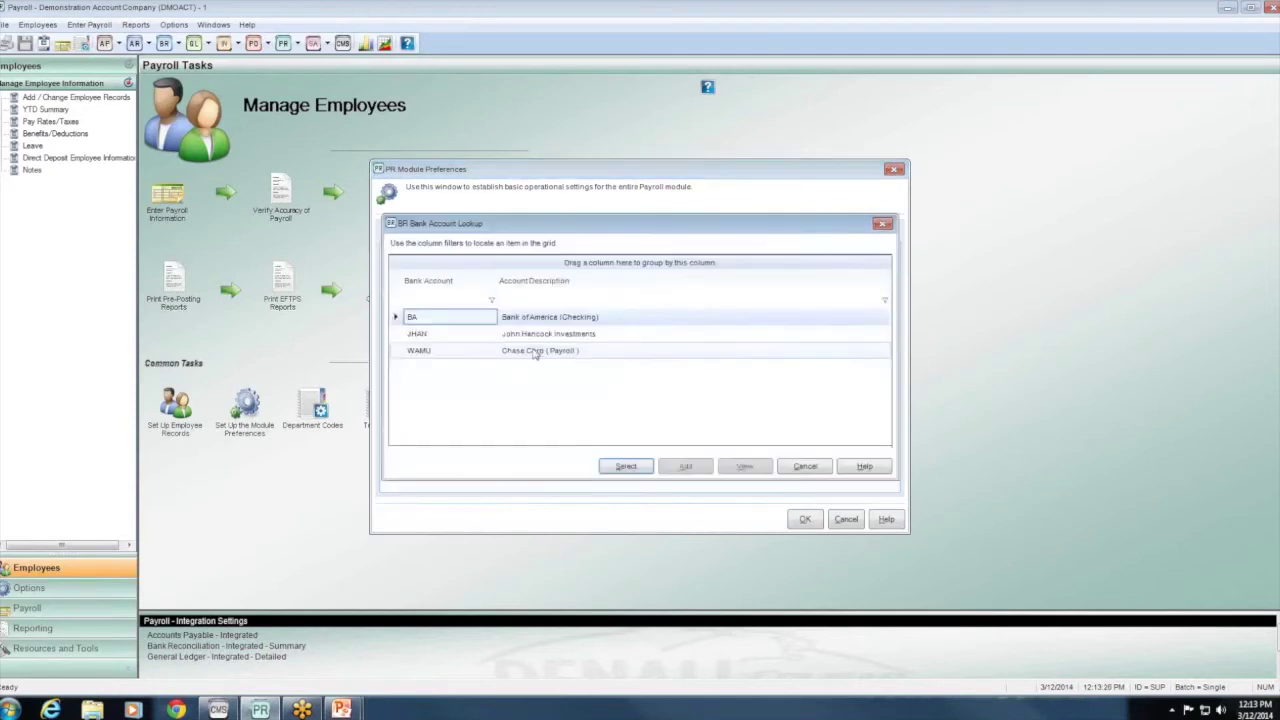
{"action": "left_click", "coordinate": [536, 352]}
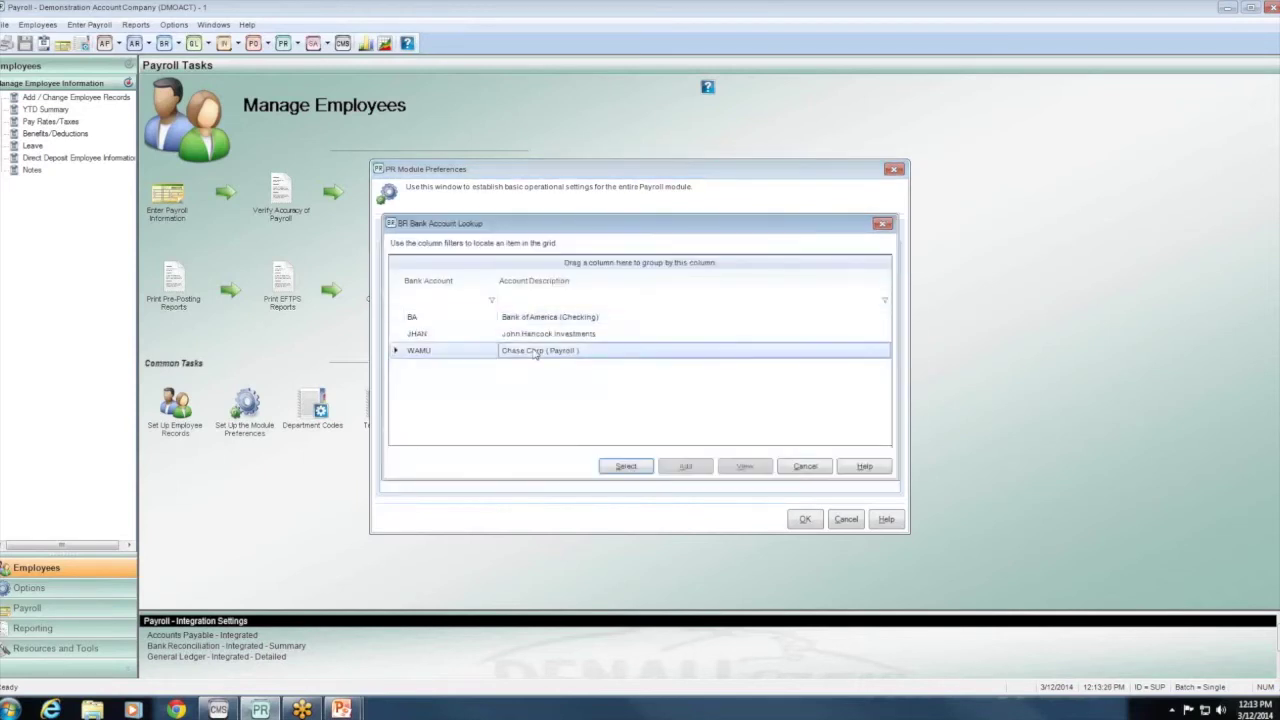
{"action": "left_click", "coordinate": [626, 467]}
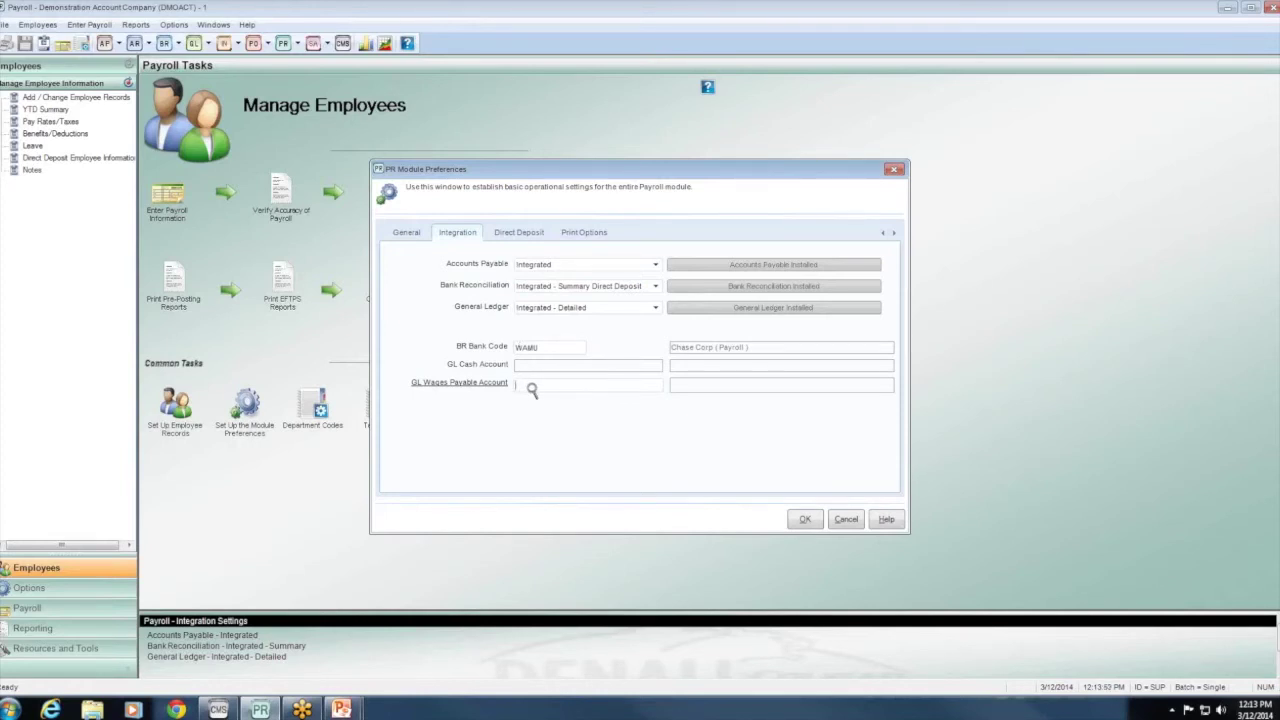
Look up the general ledger accounts and assign 2200 Wages Payable as the GL Wages Payable Account.
{"action": "double_click", "coordinate": [533, 387]}
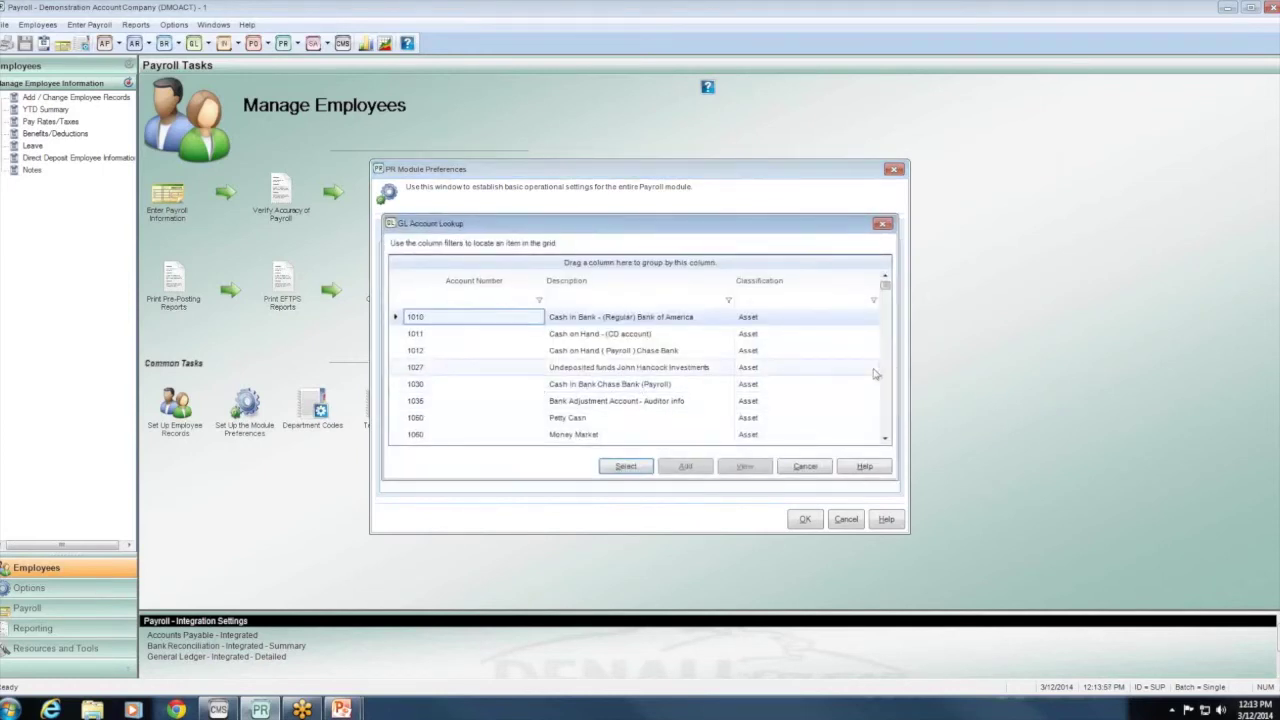
{"action": "scroll", "coordinate": [879, 379], "scroll_direction": "down", "scroll_amount": 3}
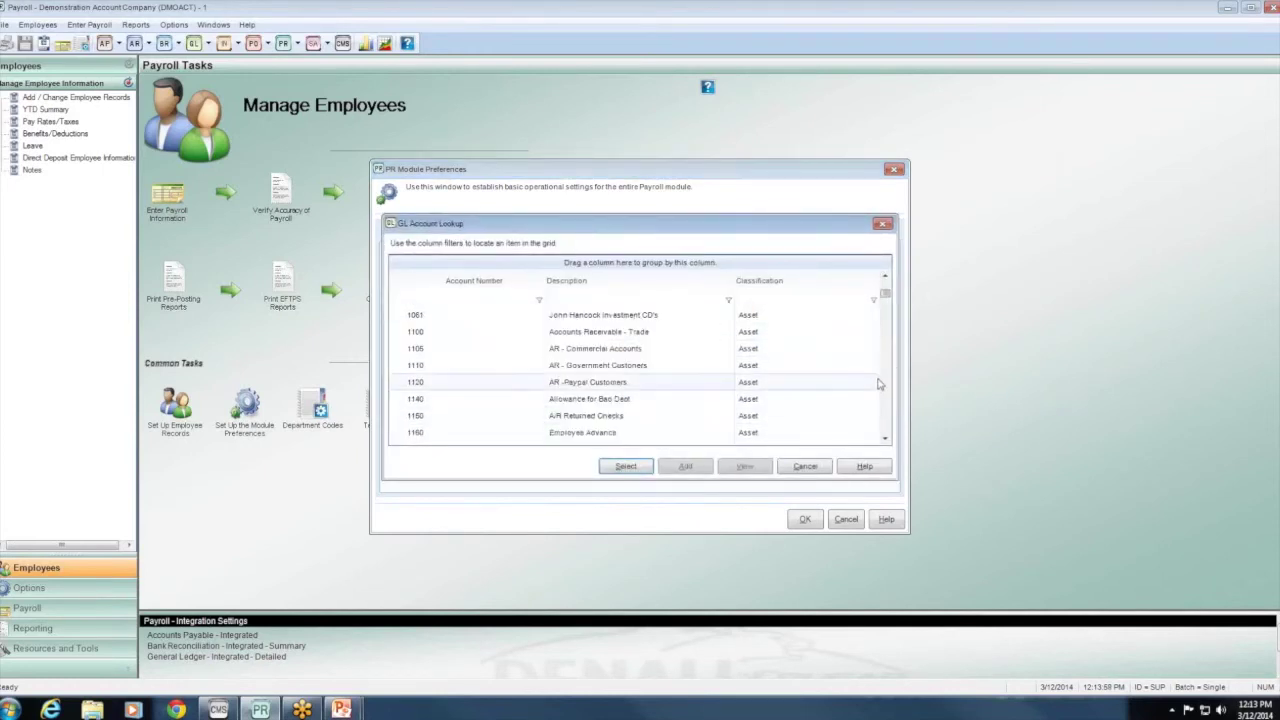
{"action": "scroll", "coordinate": [890, 400], "scroll_direction": "down", "scroll_amount": 10}
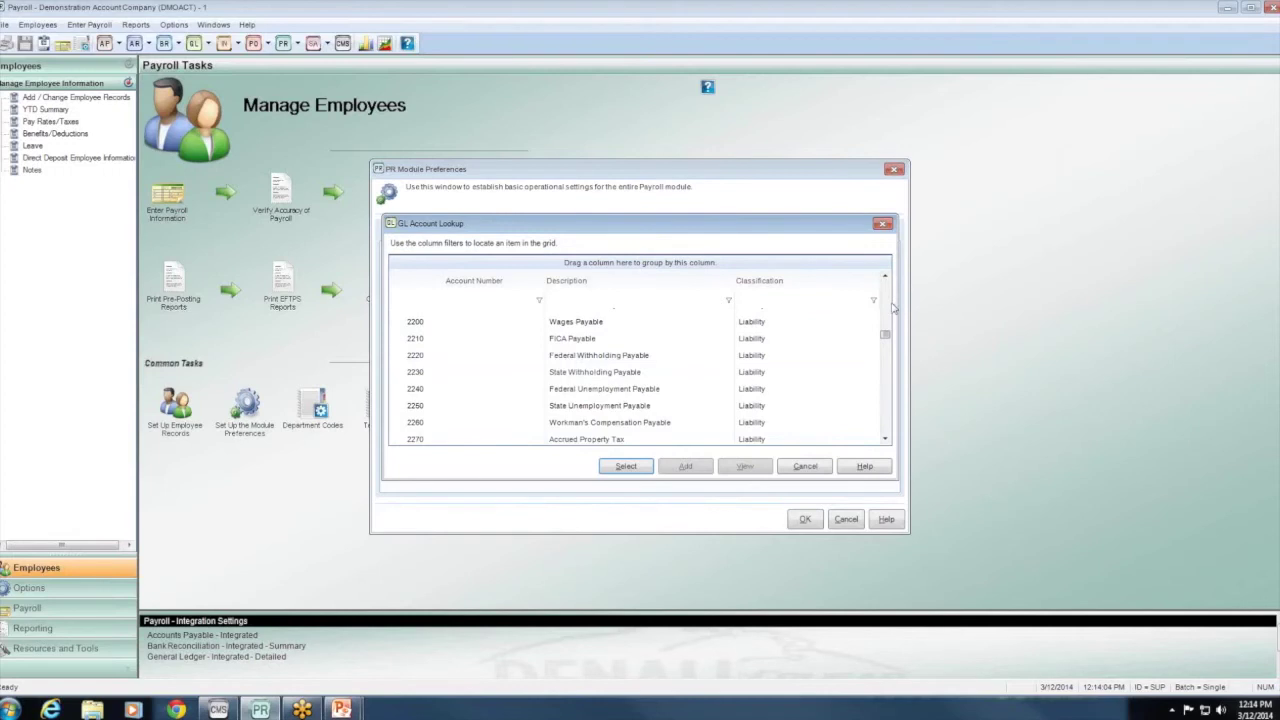
{"action": "scroll", "coordinate": [889, 308], "scroll_direction": "up", "scroll_amount": 3}
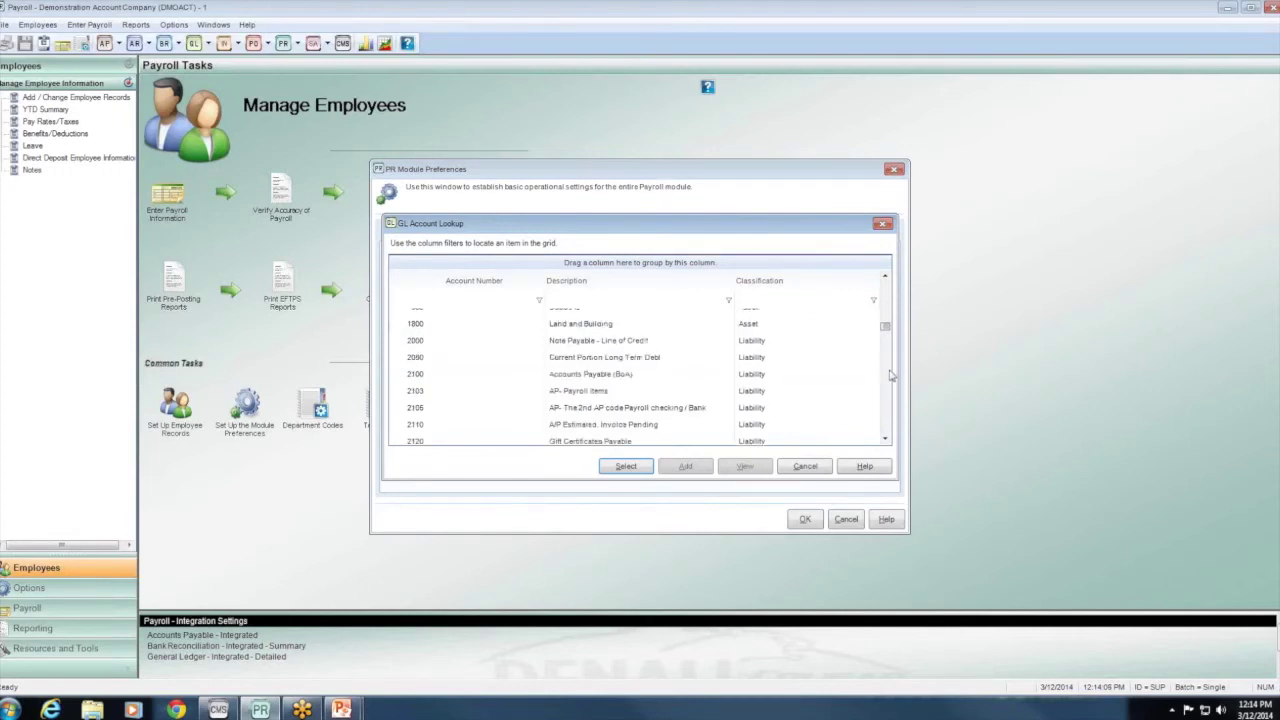
{"action": "scroll", "coordinate": [890, 375], "scroll_direction": "down", "scroll_amount": 3}
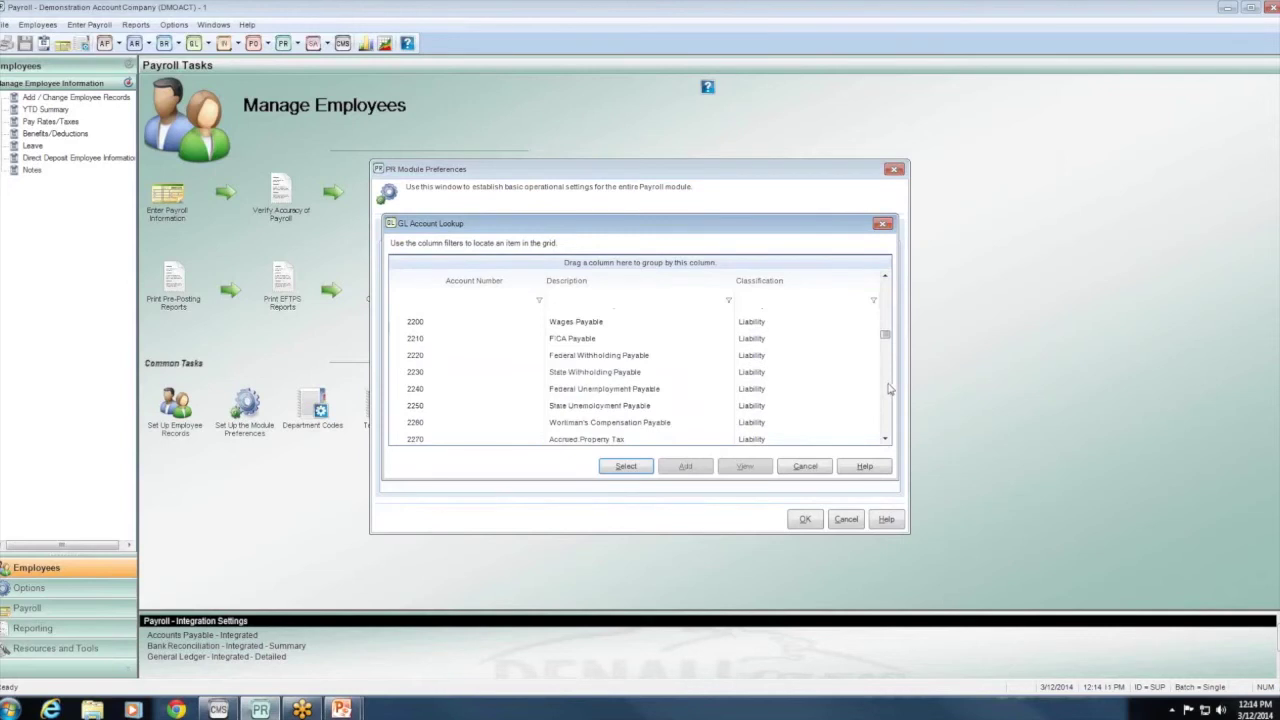
{"action": "scroll", "coordinate": [890, 389], "scroll_direction": "down", "scroll_amount": 3}
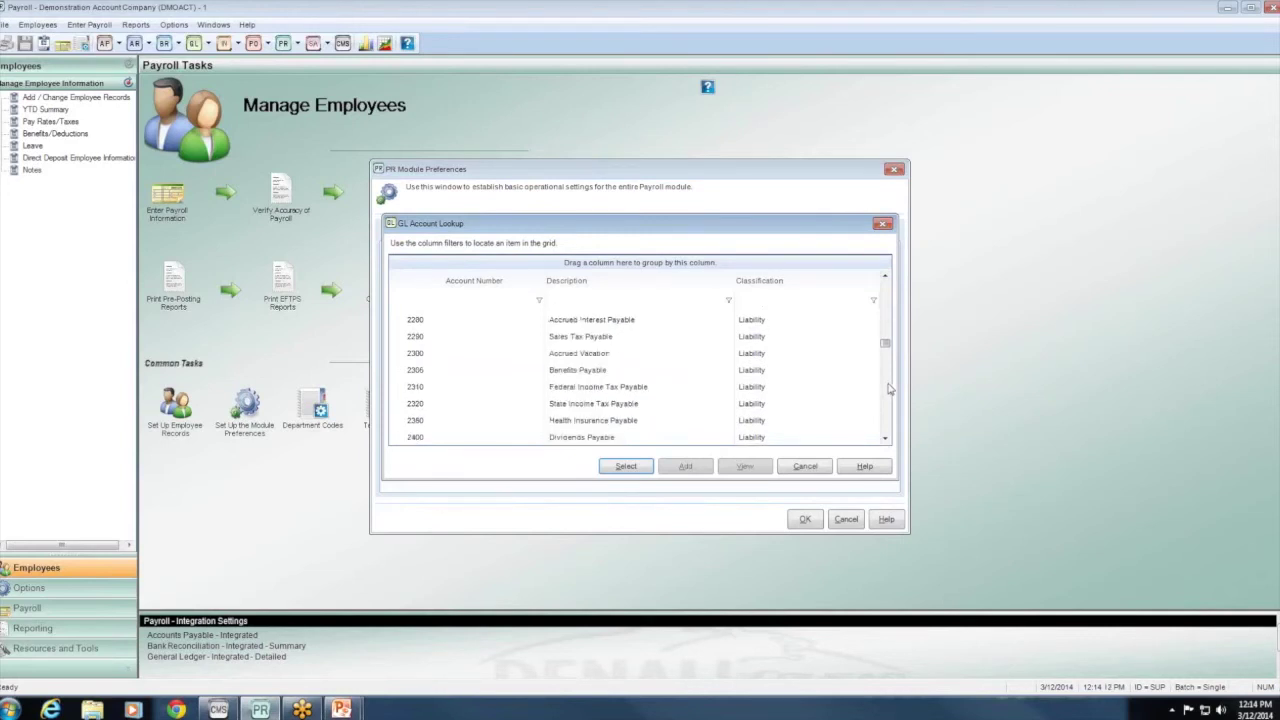
{"action": "key", "text": "Escape"}
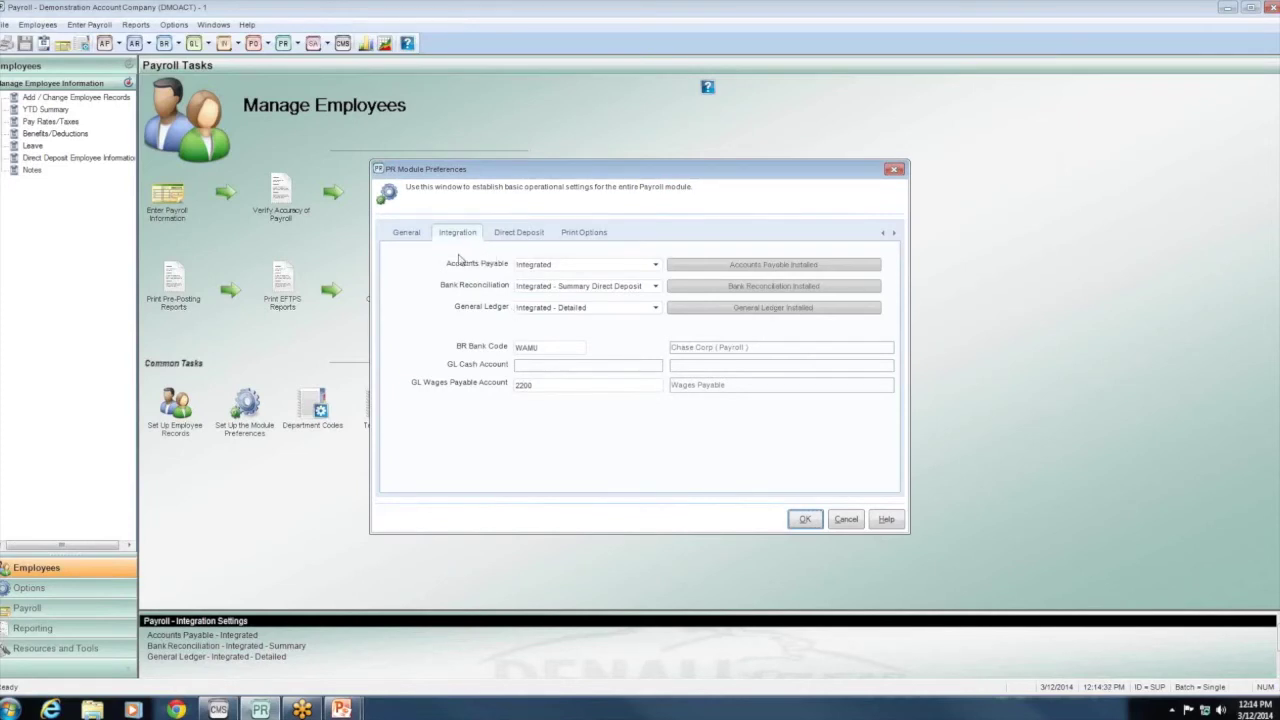
Set the direct deposit file location to the Desktop folder in the Direct Deposit preferences.
{"action": "left_click", "coordinate": [511, 238]}
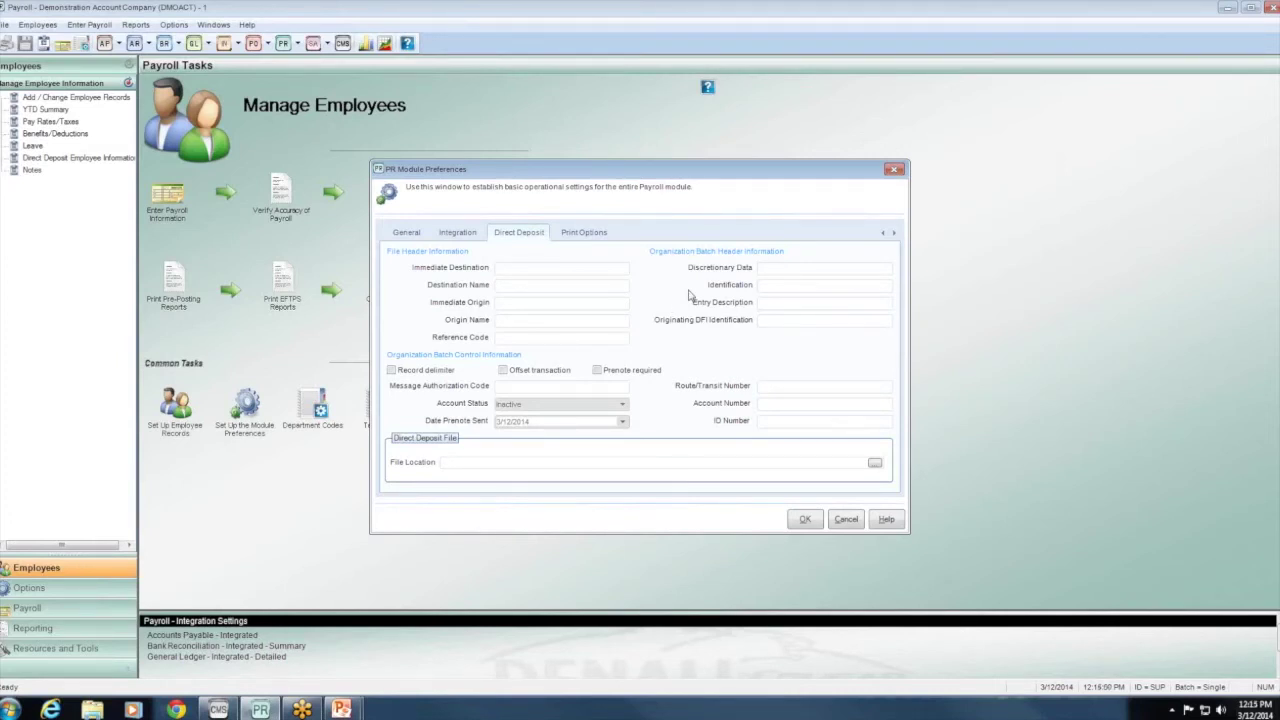
{"action": "left_click", "coordinate": [678, 462]}
{"action": "left_click", "coordinate": [874, 465]}
{"action": "left_click", "coordinate": [874, 465]}
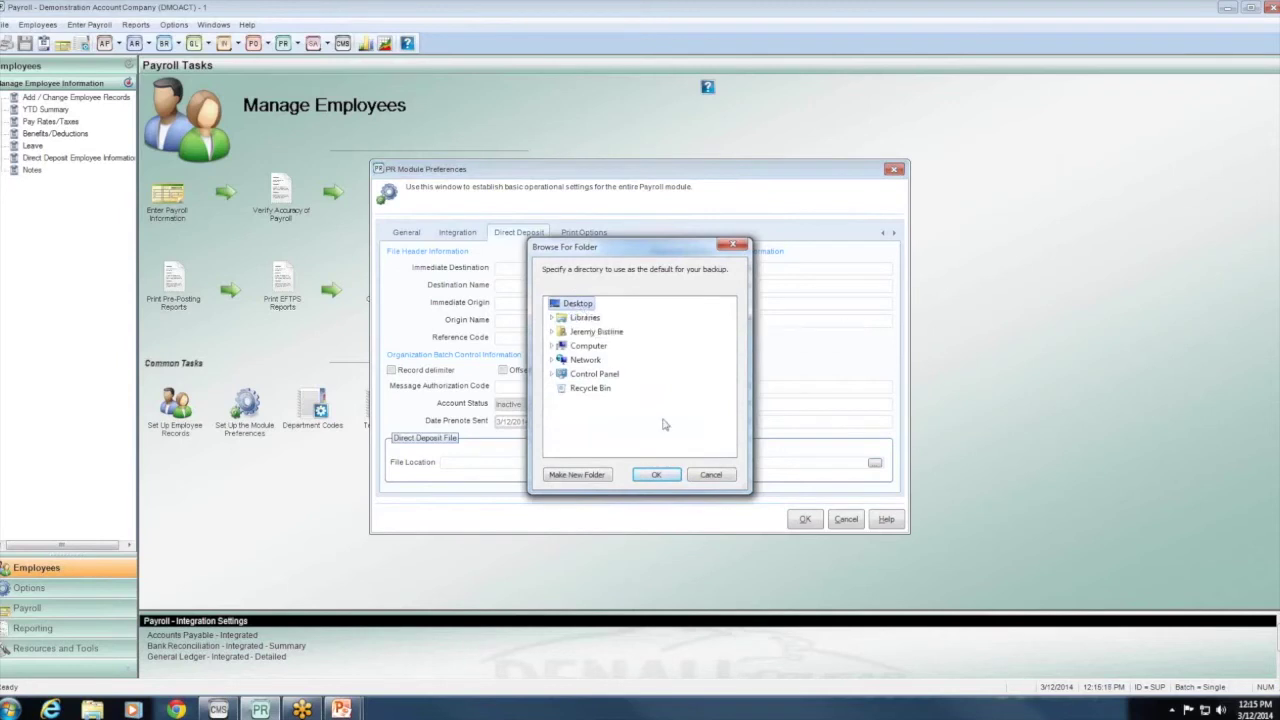
{"action": "left_click", "coordinate": [660, 476]}
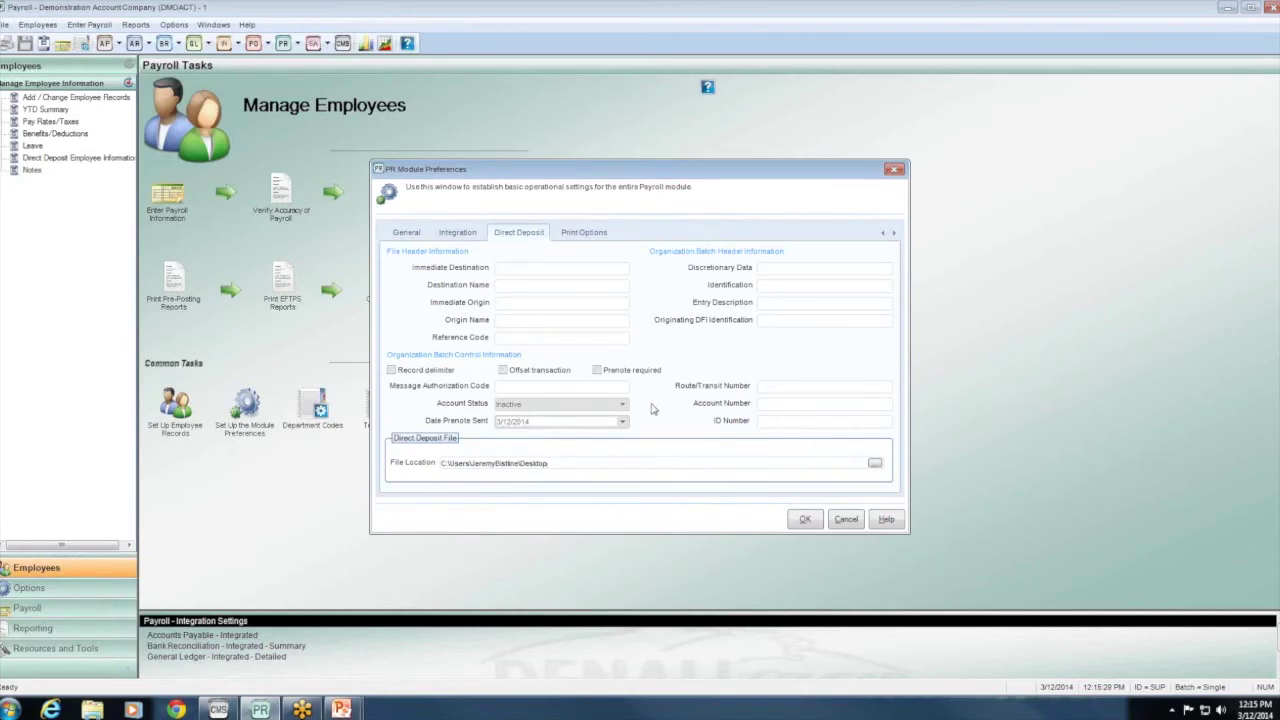
Review the payroll print options, including the output type for Direct Deposit Stubs, and close the module preferences.
{"action": "left_click", "coordinate": [595, 234]}
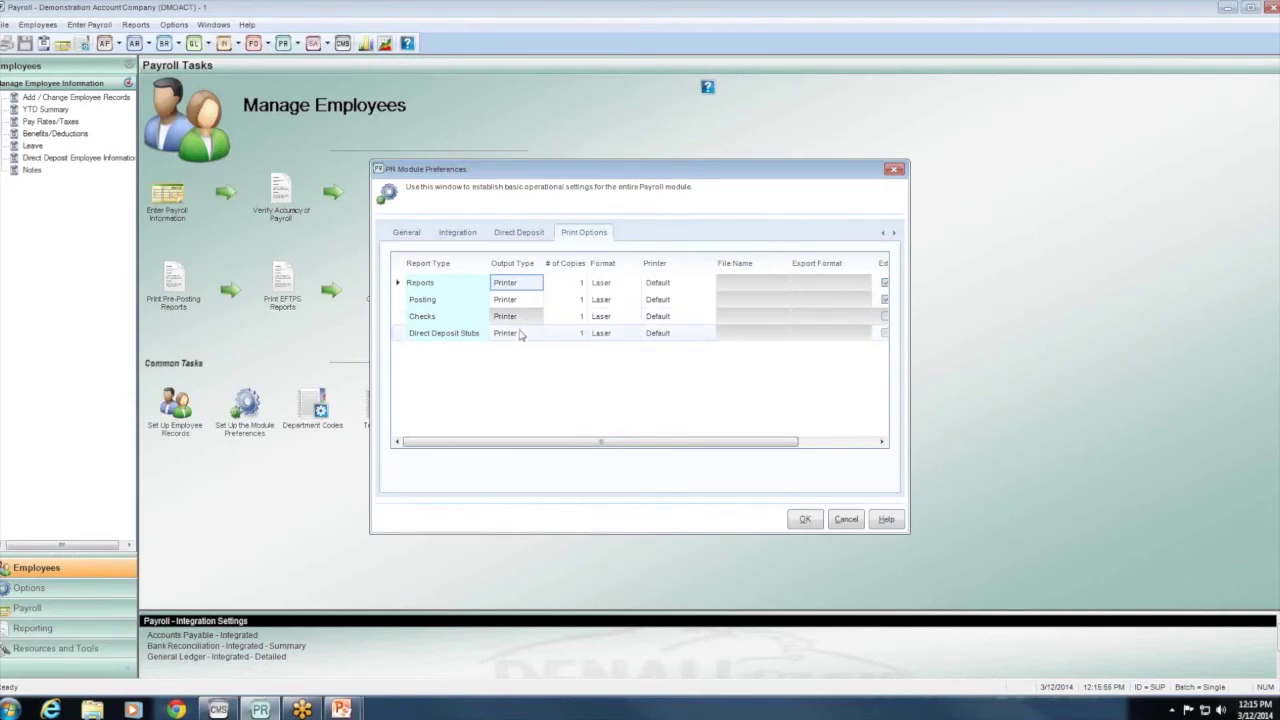
{"action": "left_click", "coordinate": [525, 334]}
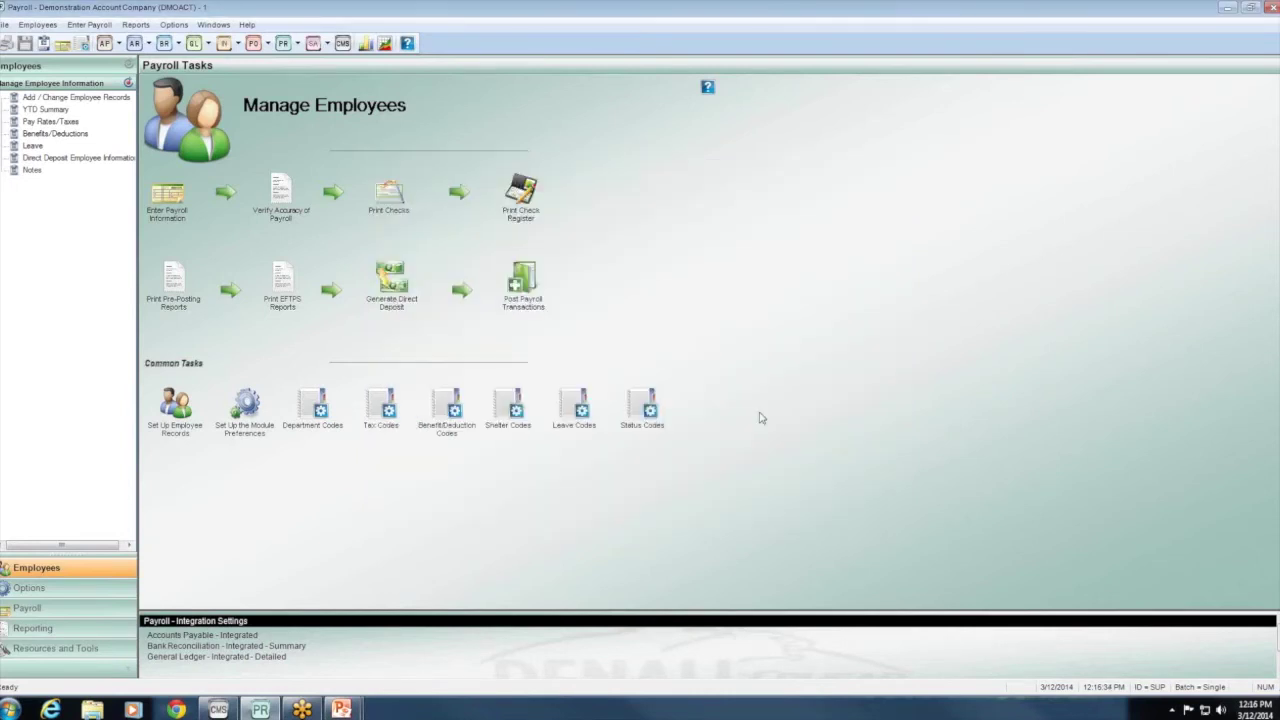